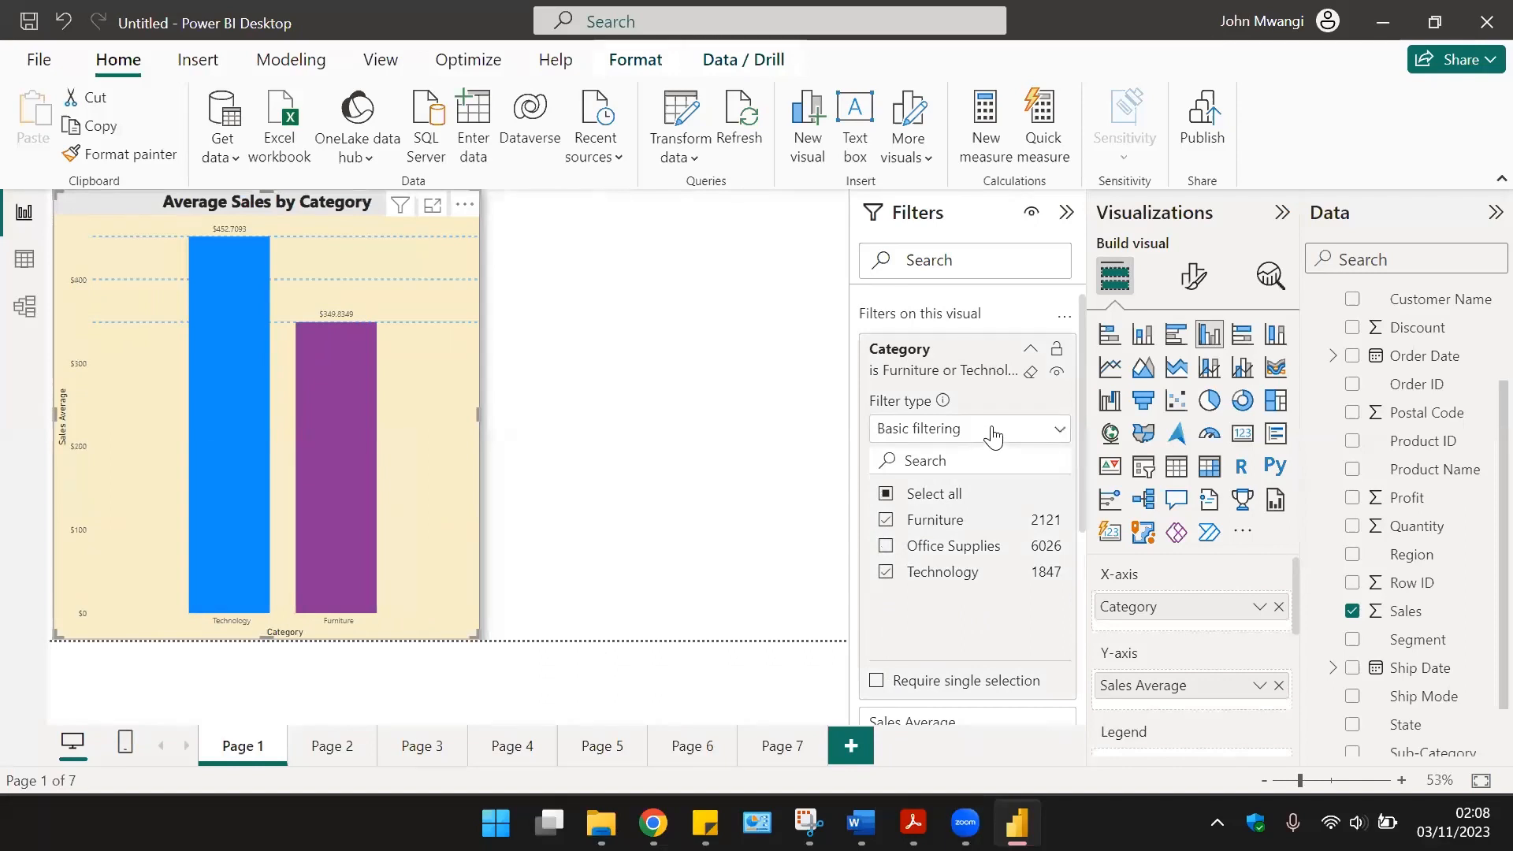
Step: Clear the Category filter on the Average Sales by Category chart and expand its Sales Average filter
click(993, 435)
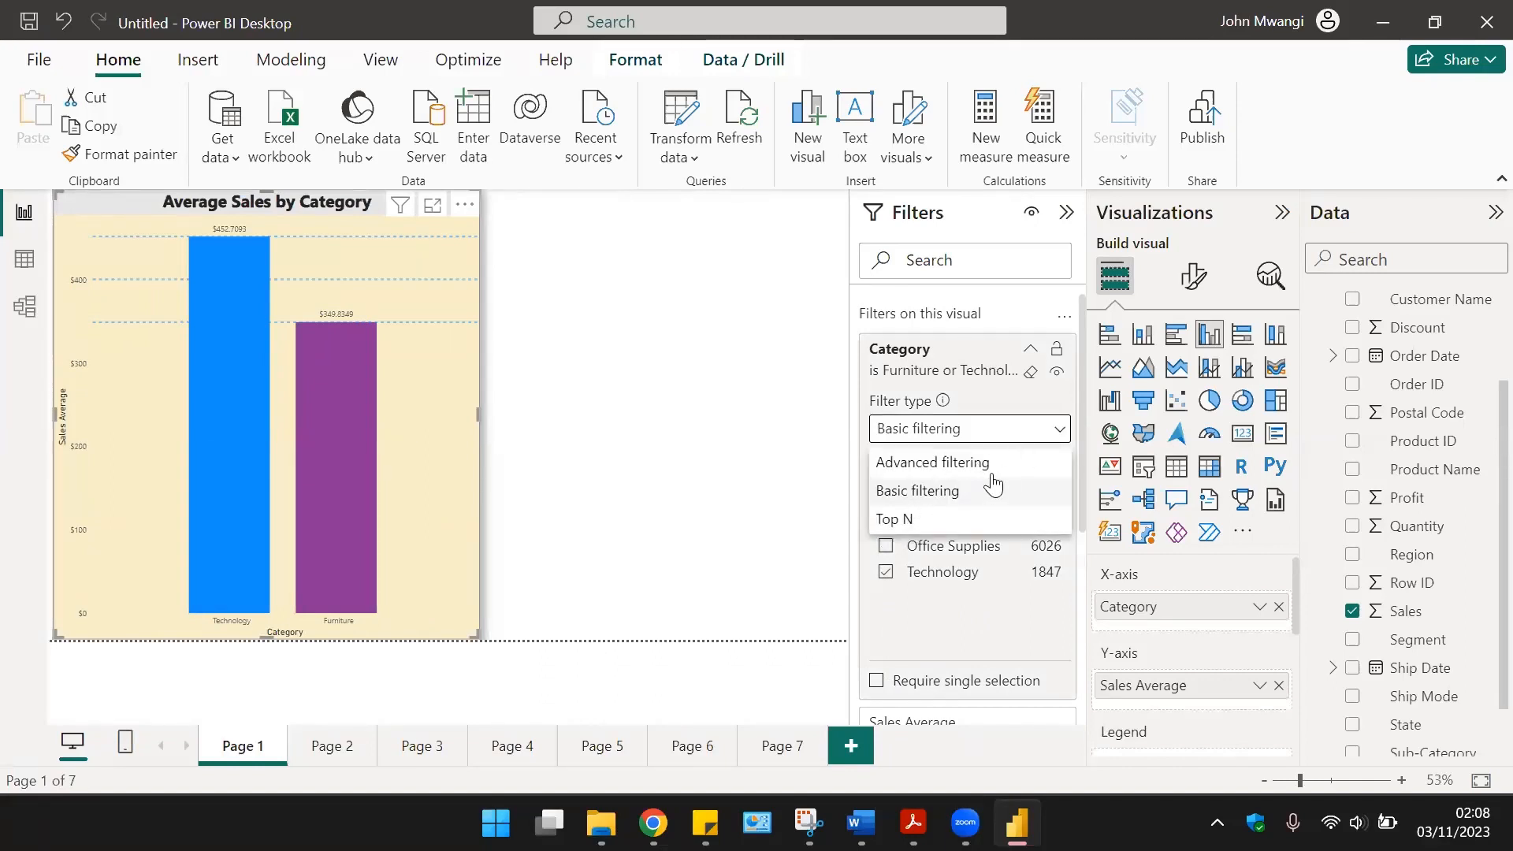
click(1030, 348)
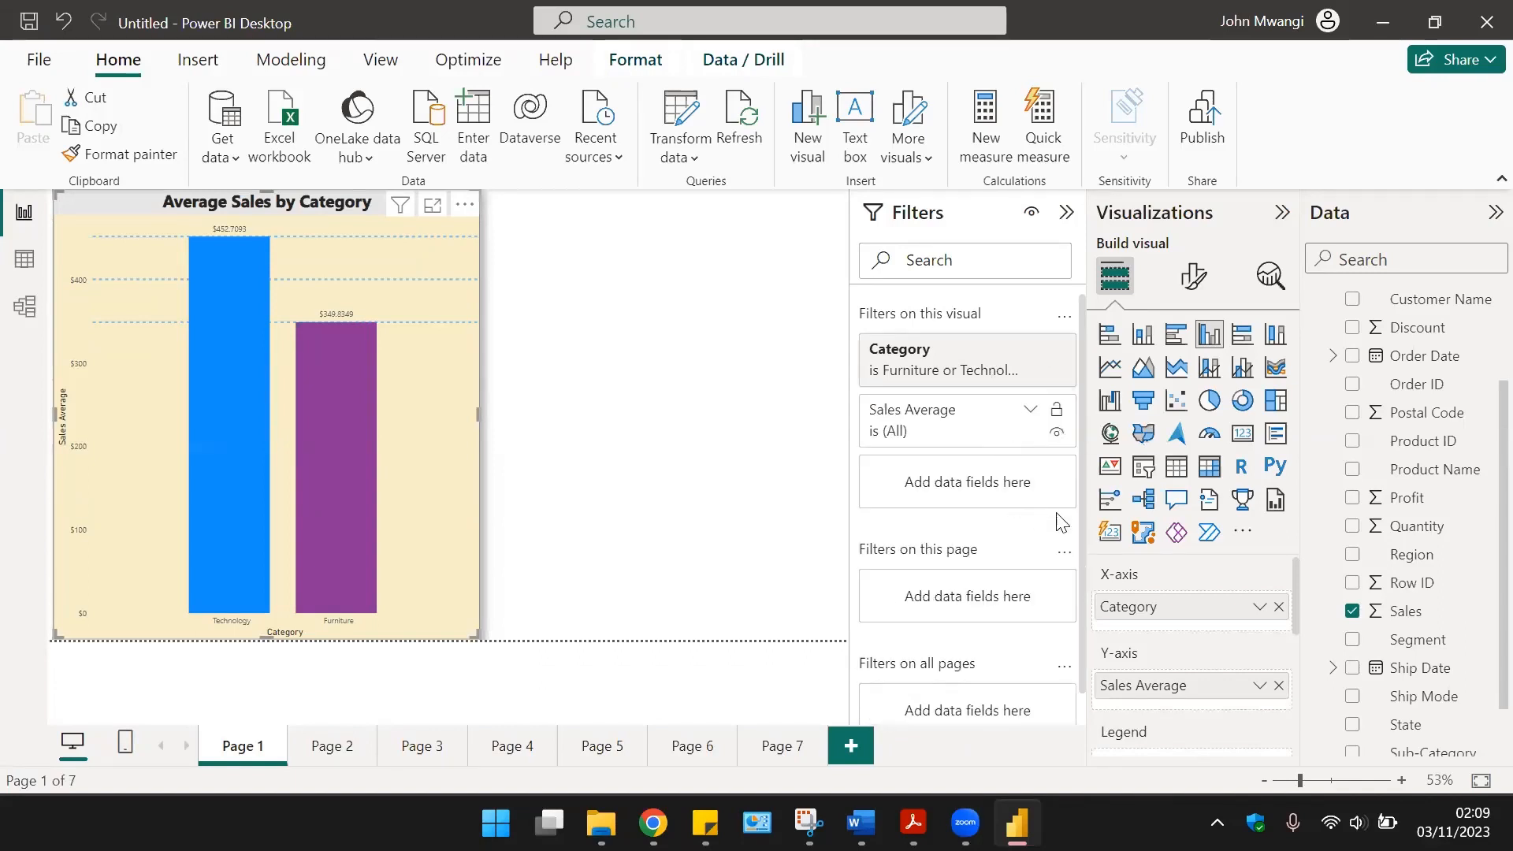
click(1029, 409)
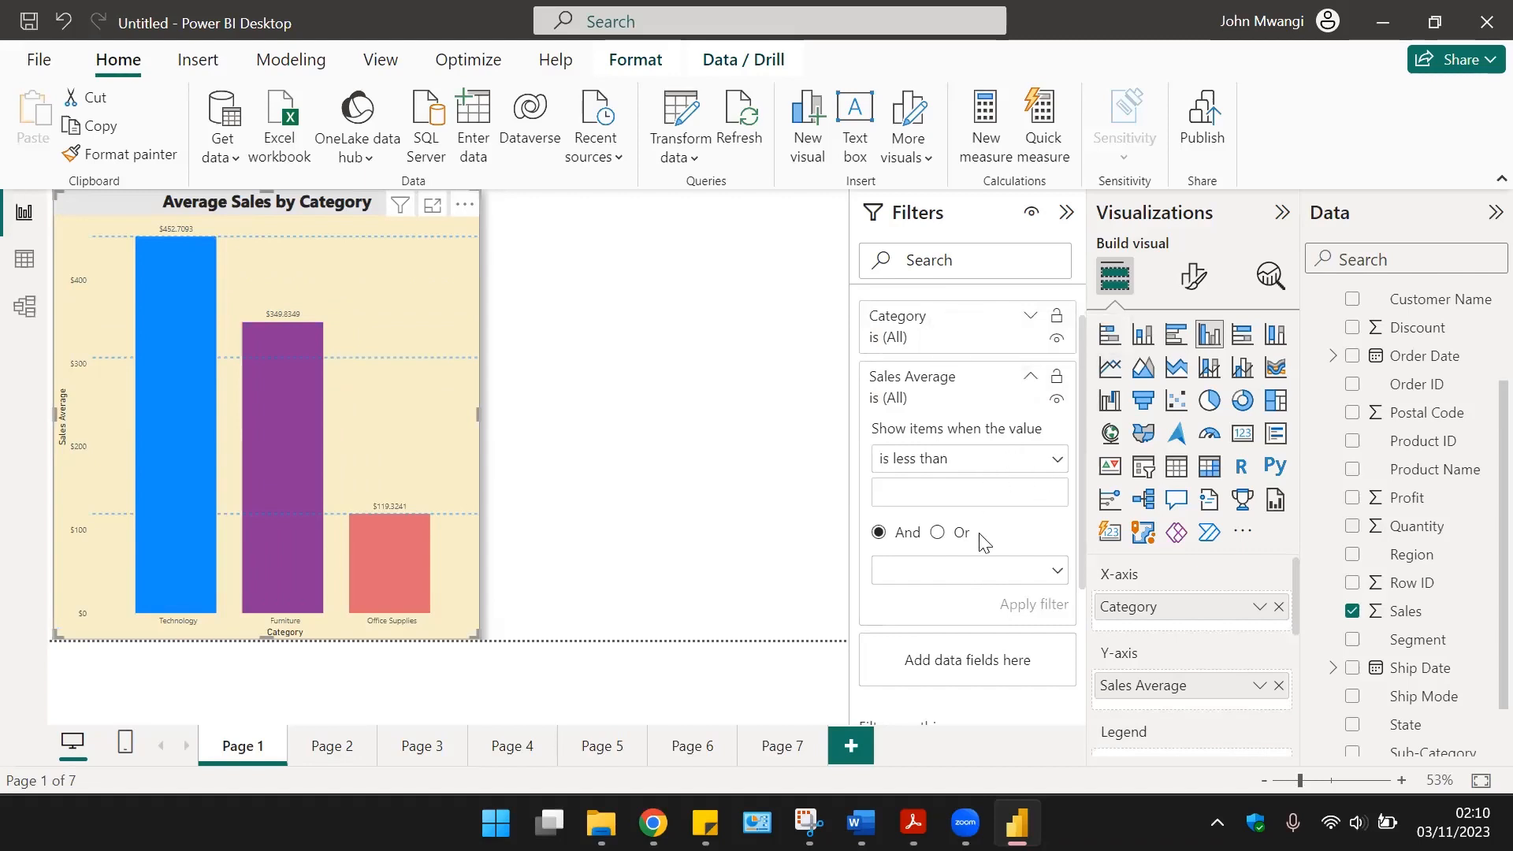
Step: Filter the chart to Sales Average values less than 200 and greater than 50, and apply the filter
click(1052, 471)
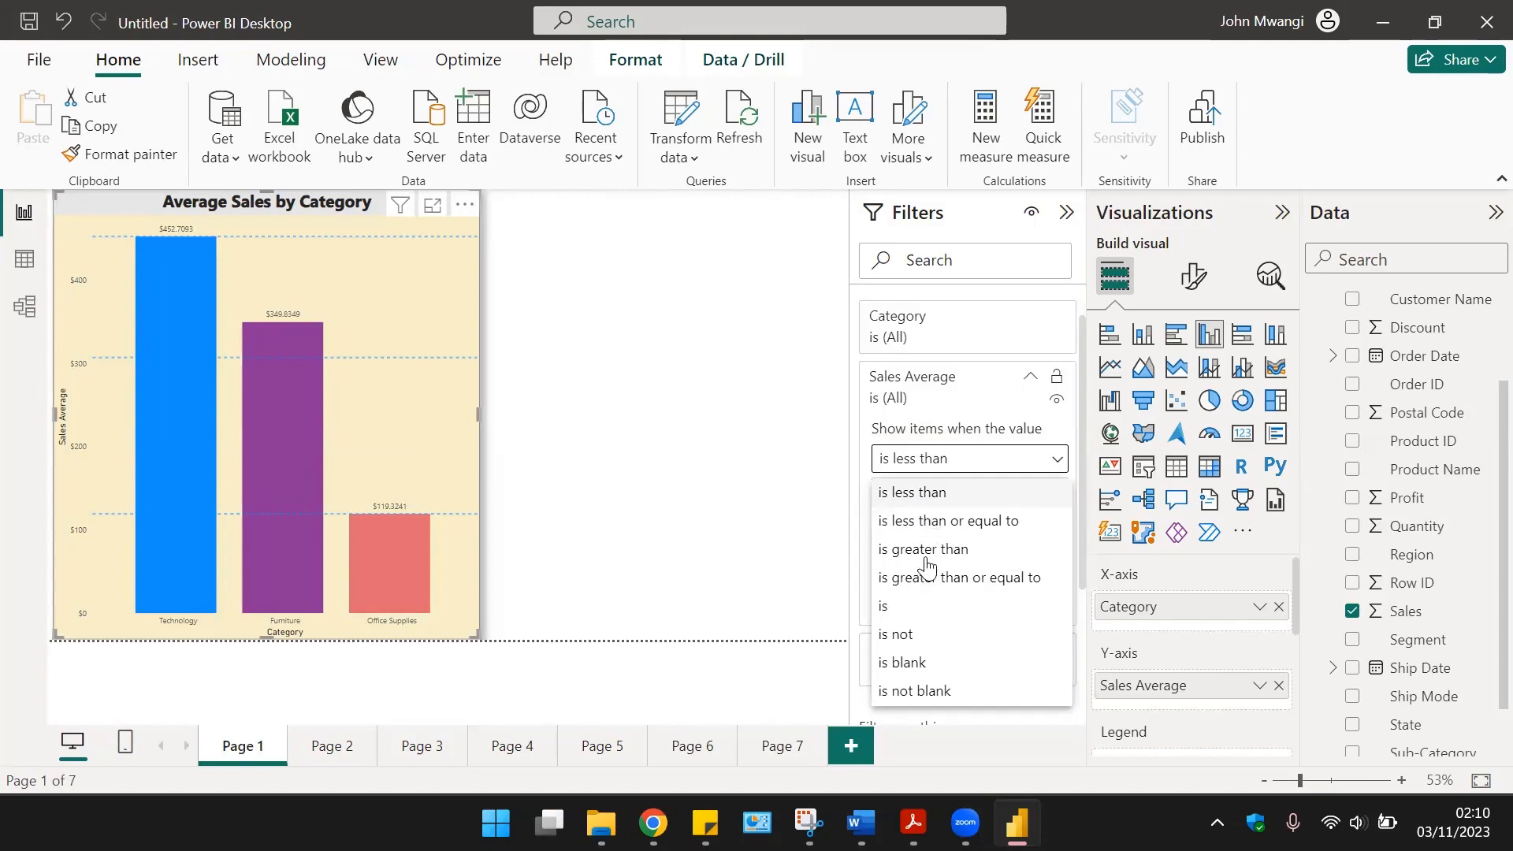
click(931, 555)
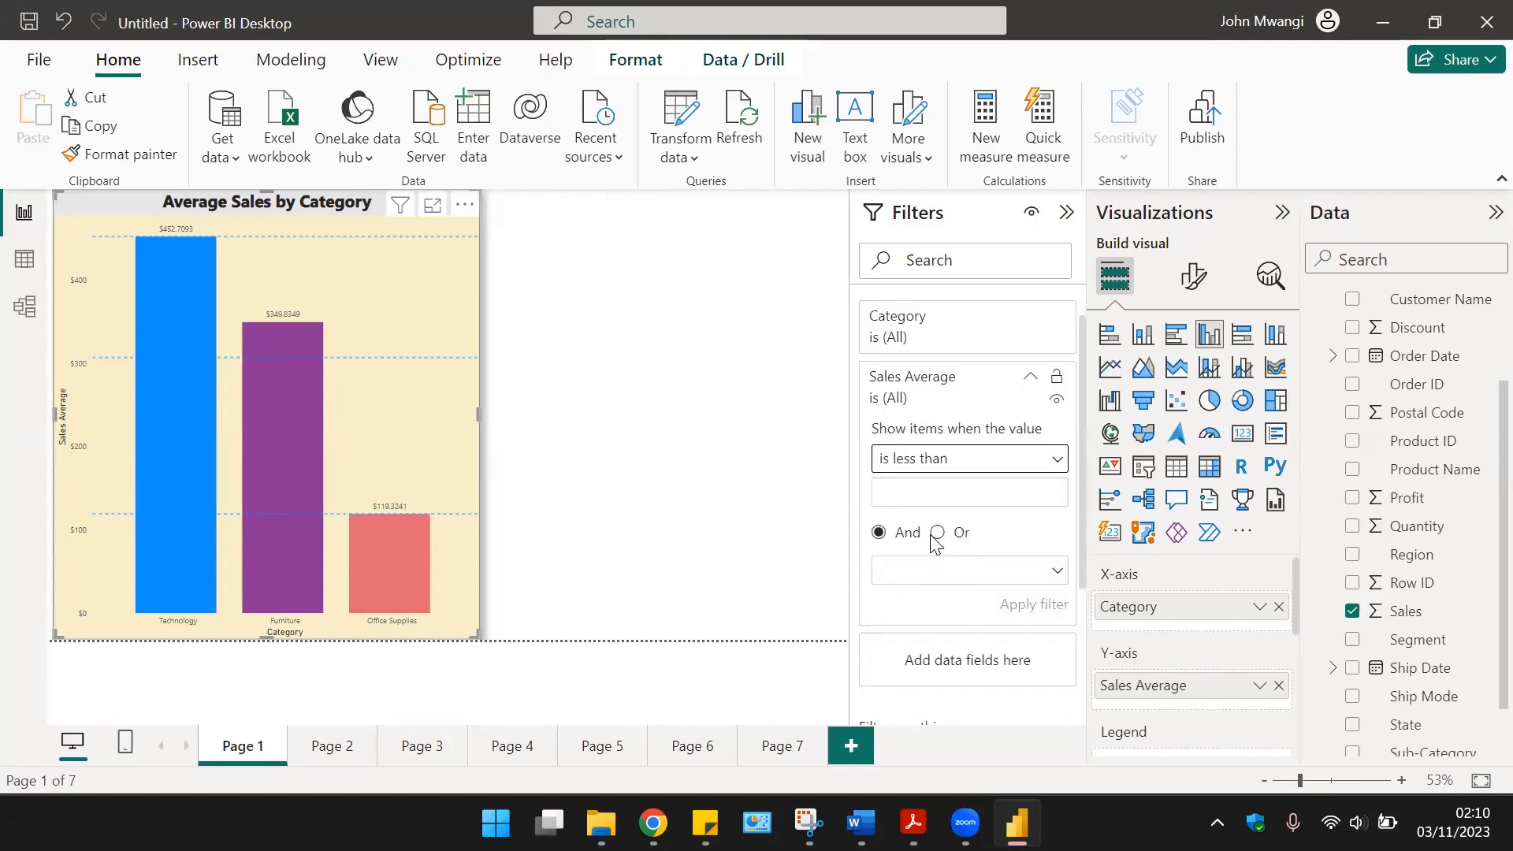
click(930, 490)
text(200)
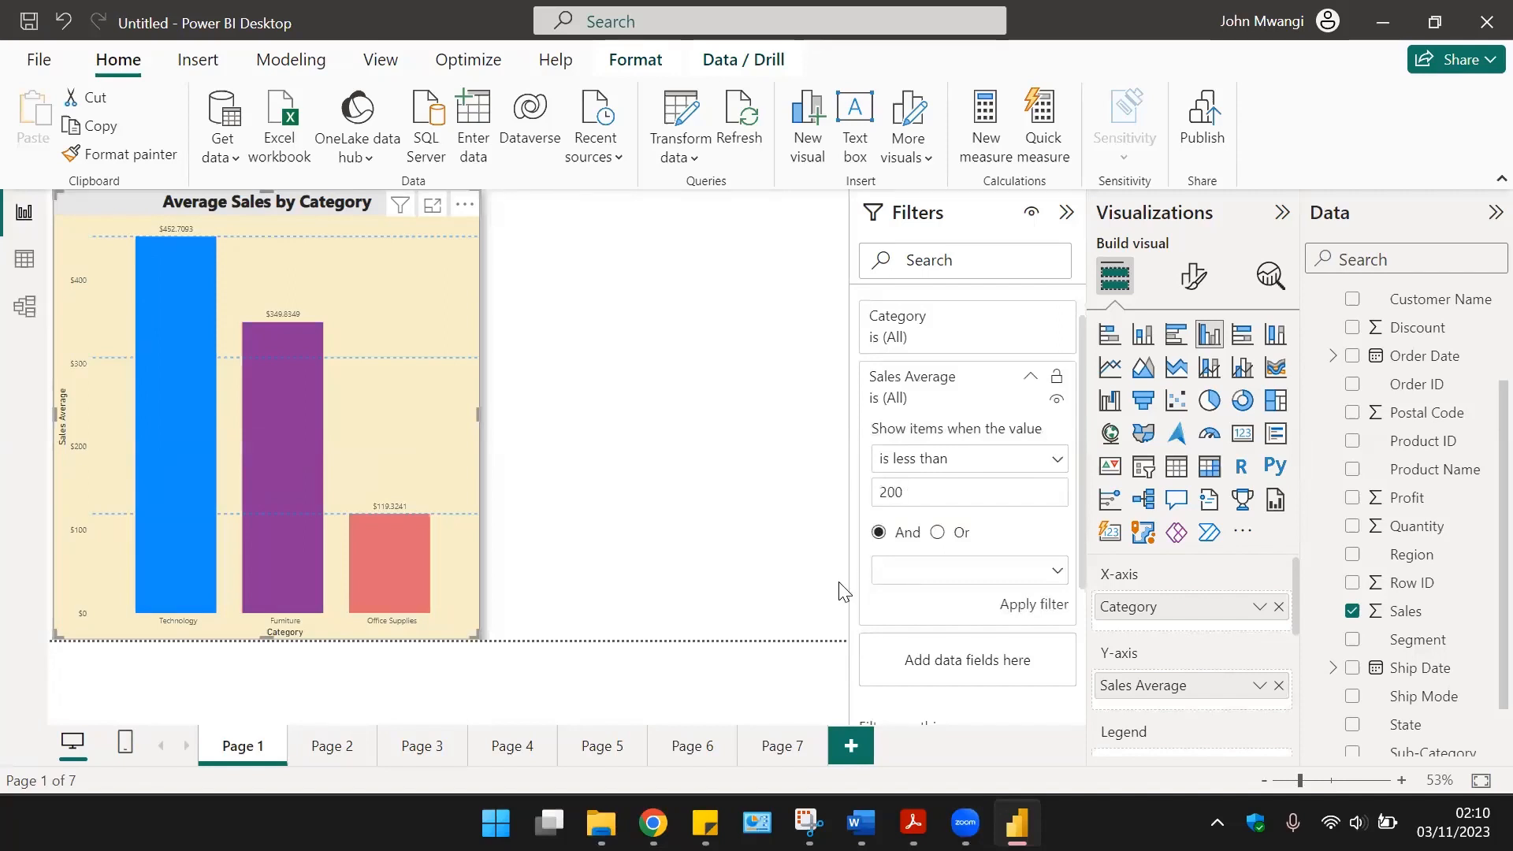
click(930, 573)
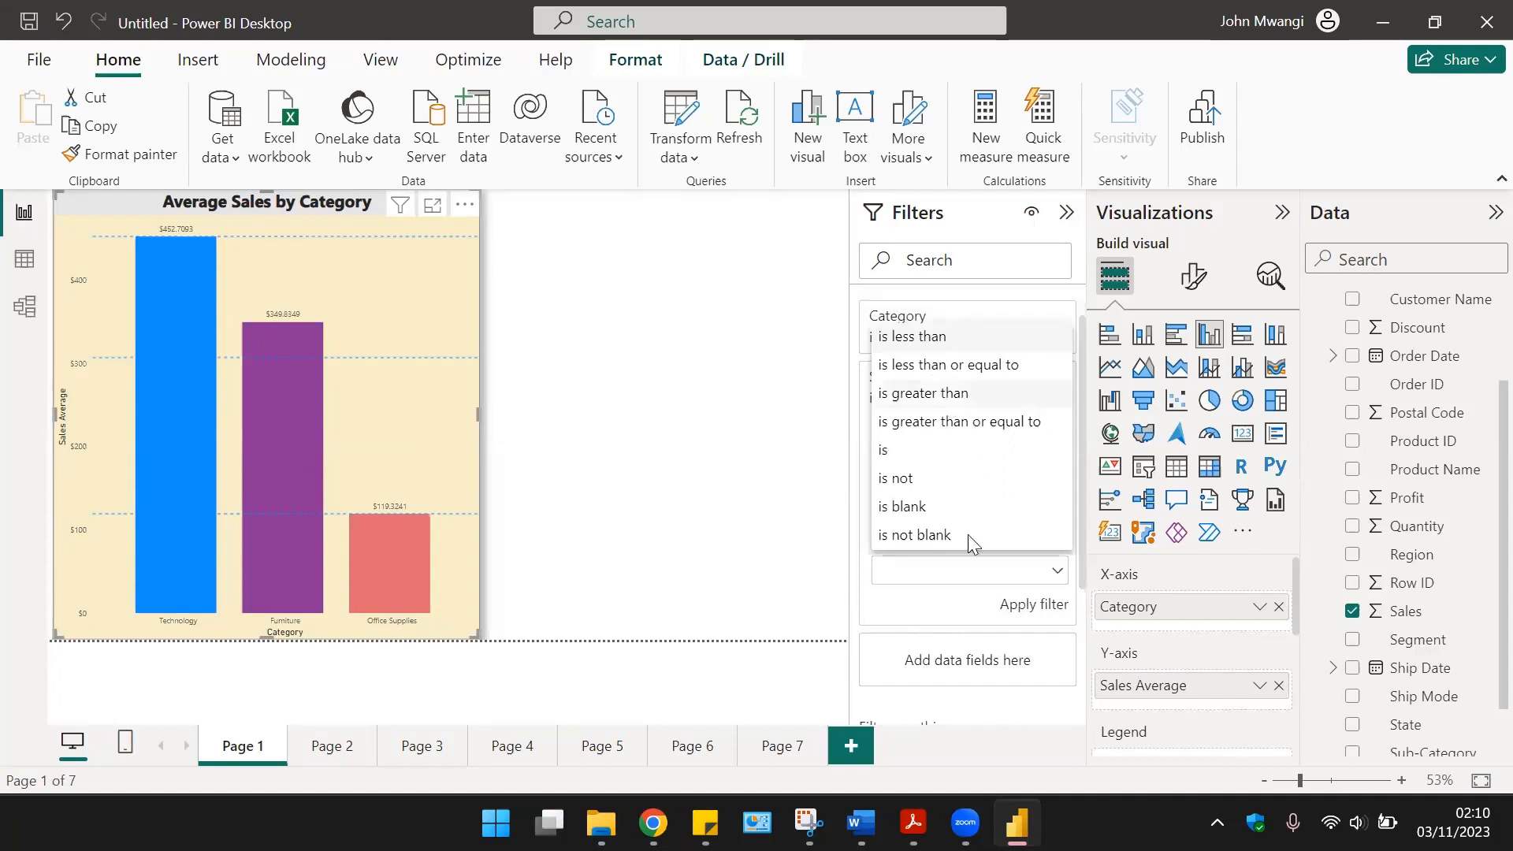
click(947, 393)
click(946, 607)
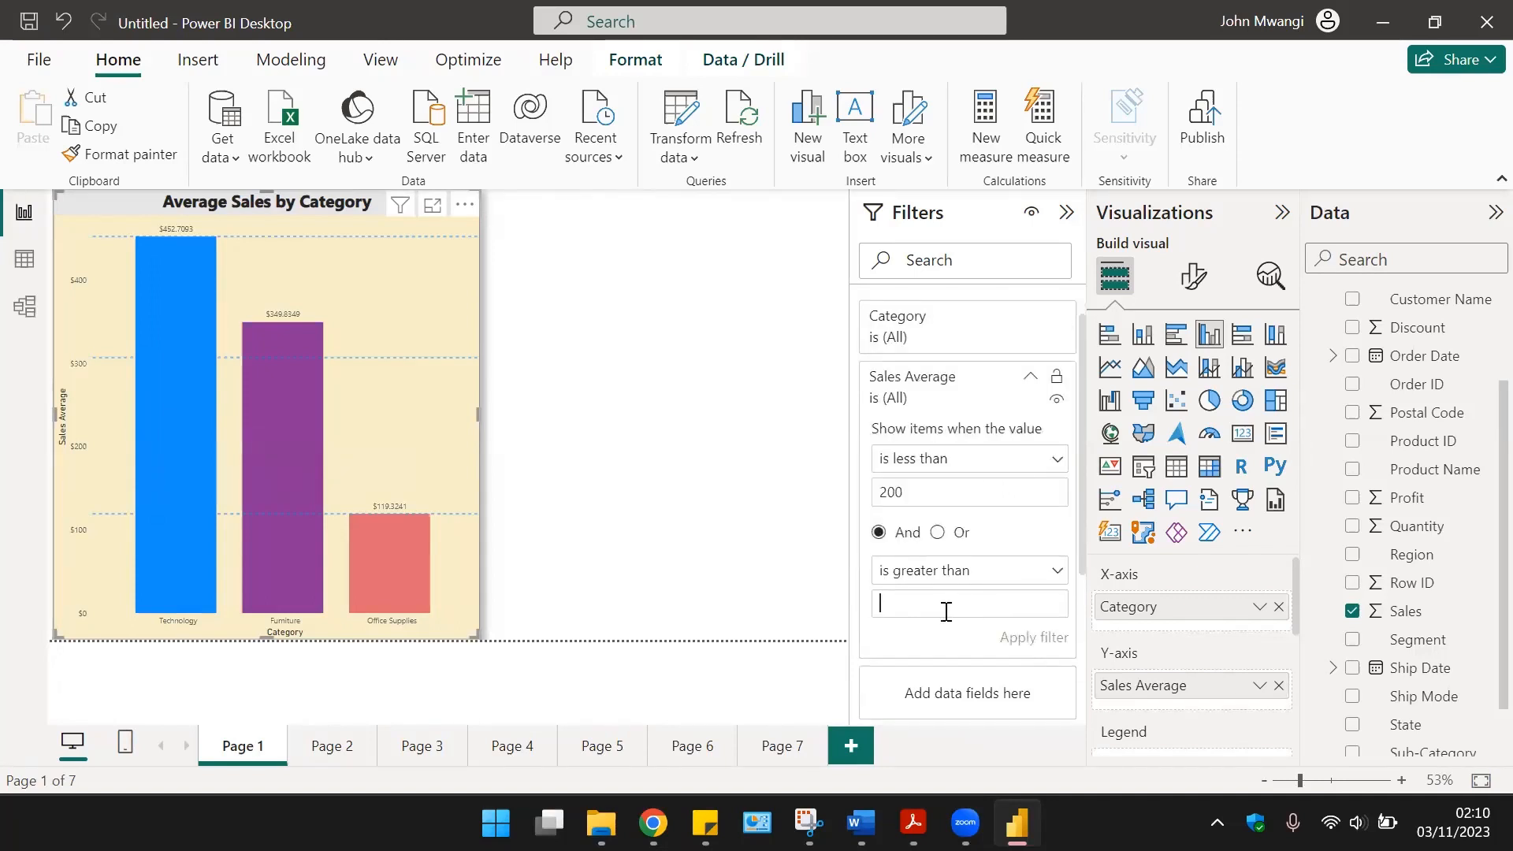
text(50)
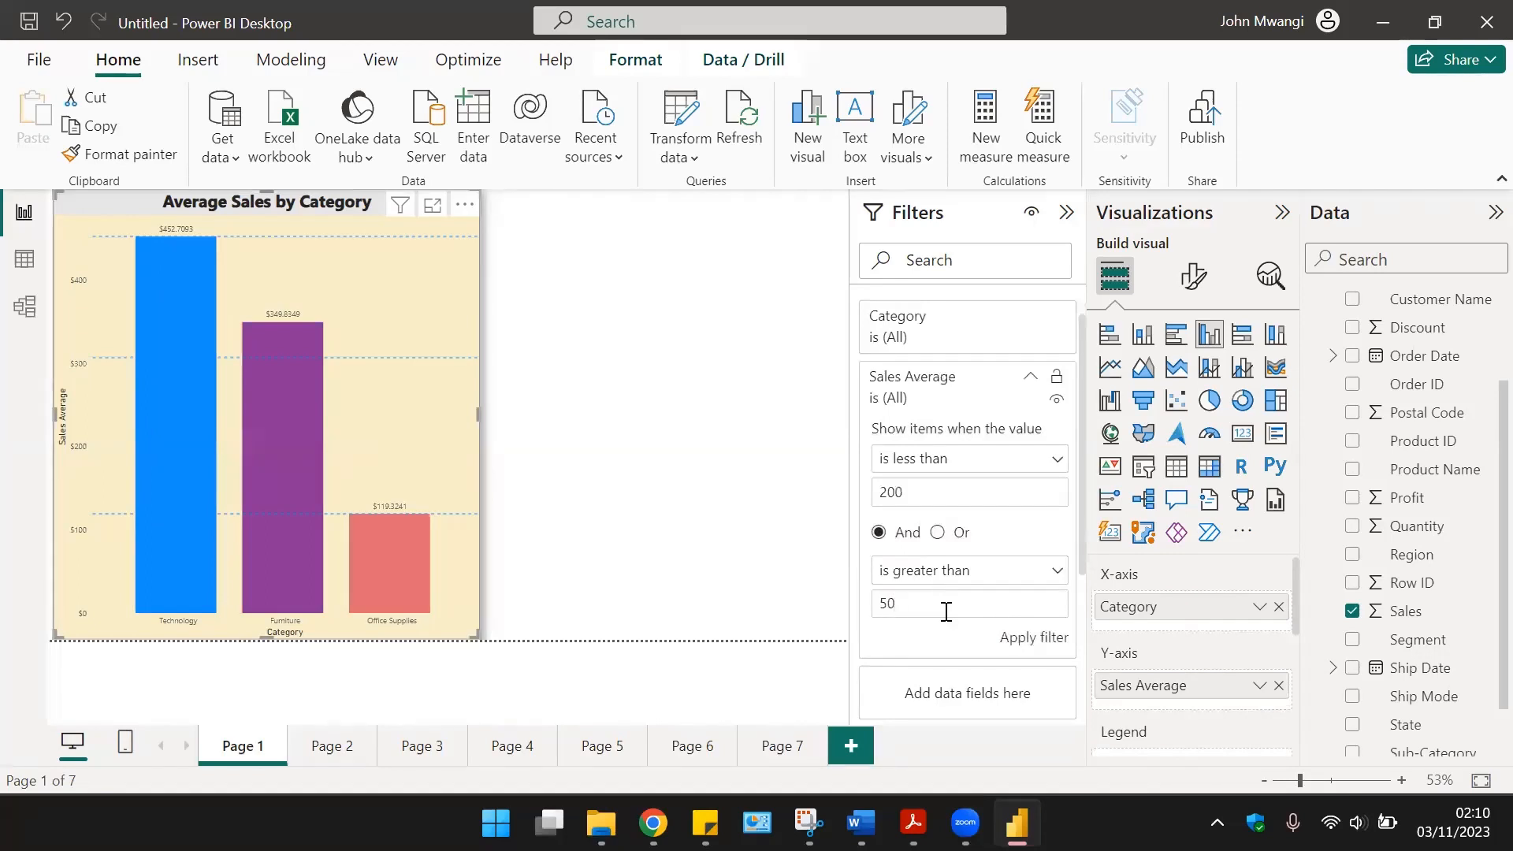
click(1024, 637)
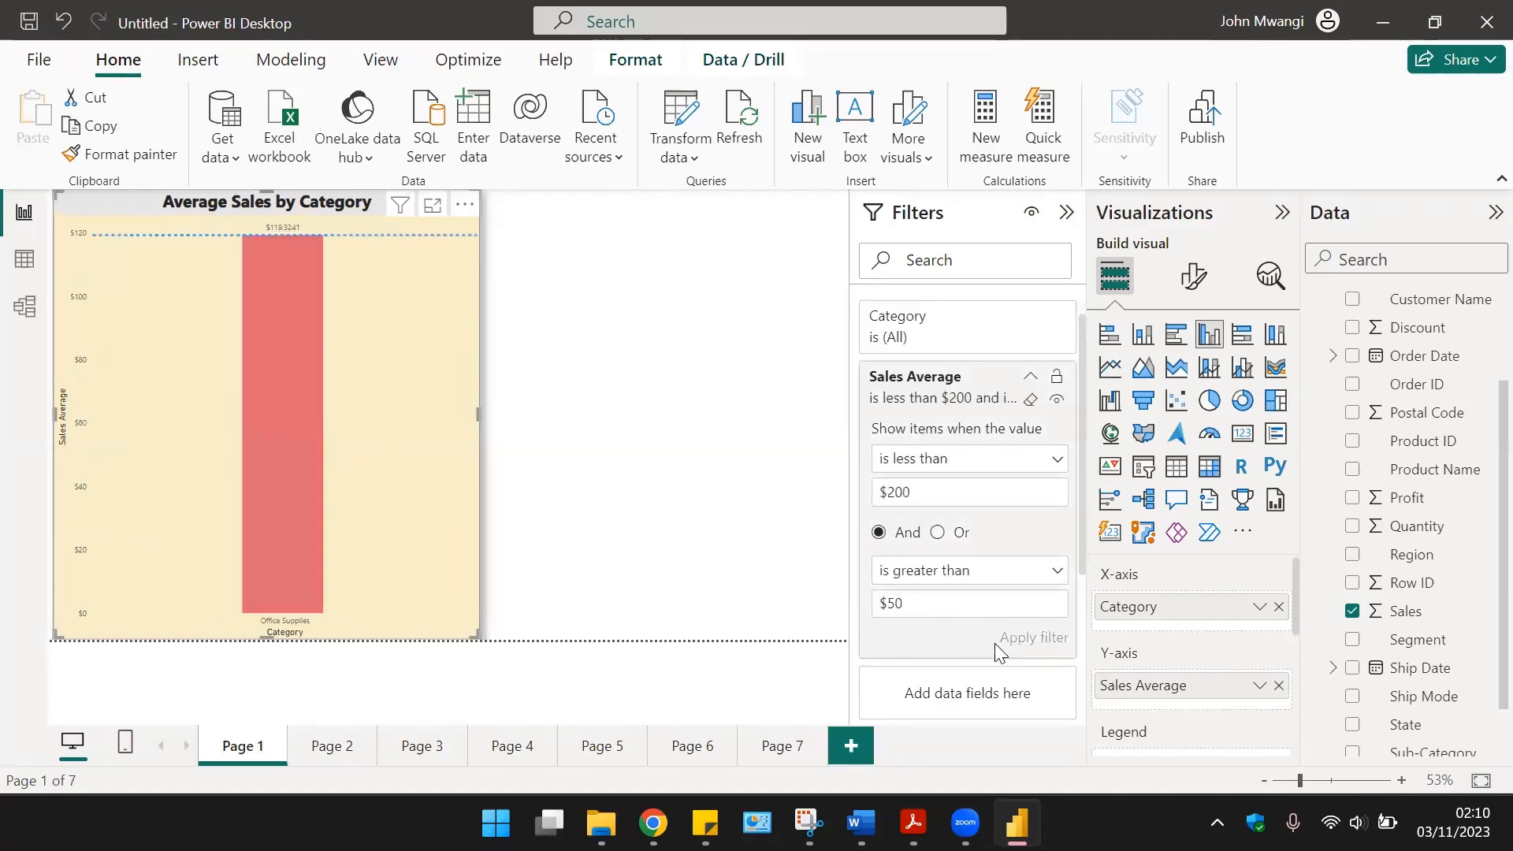
Step: Clear the Sales Average filter from the chart
mouse_move(281, 547)
scroll(991, 513, up, 1)
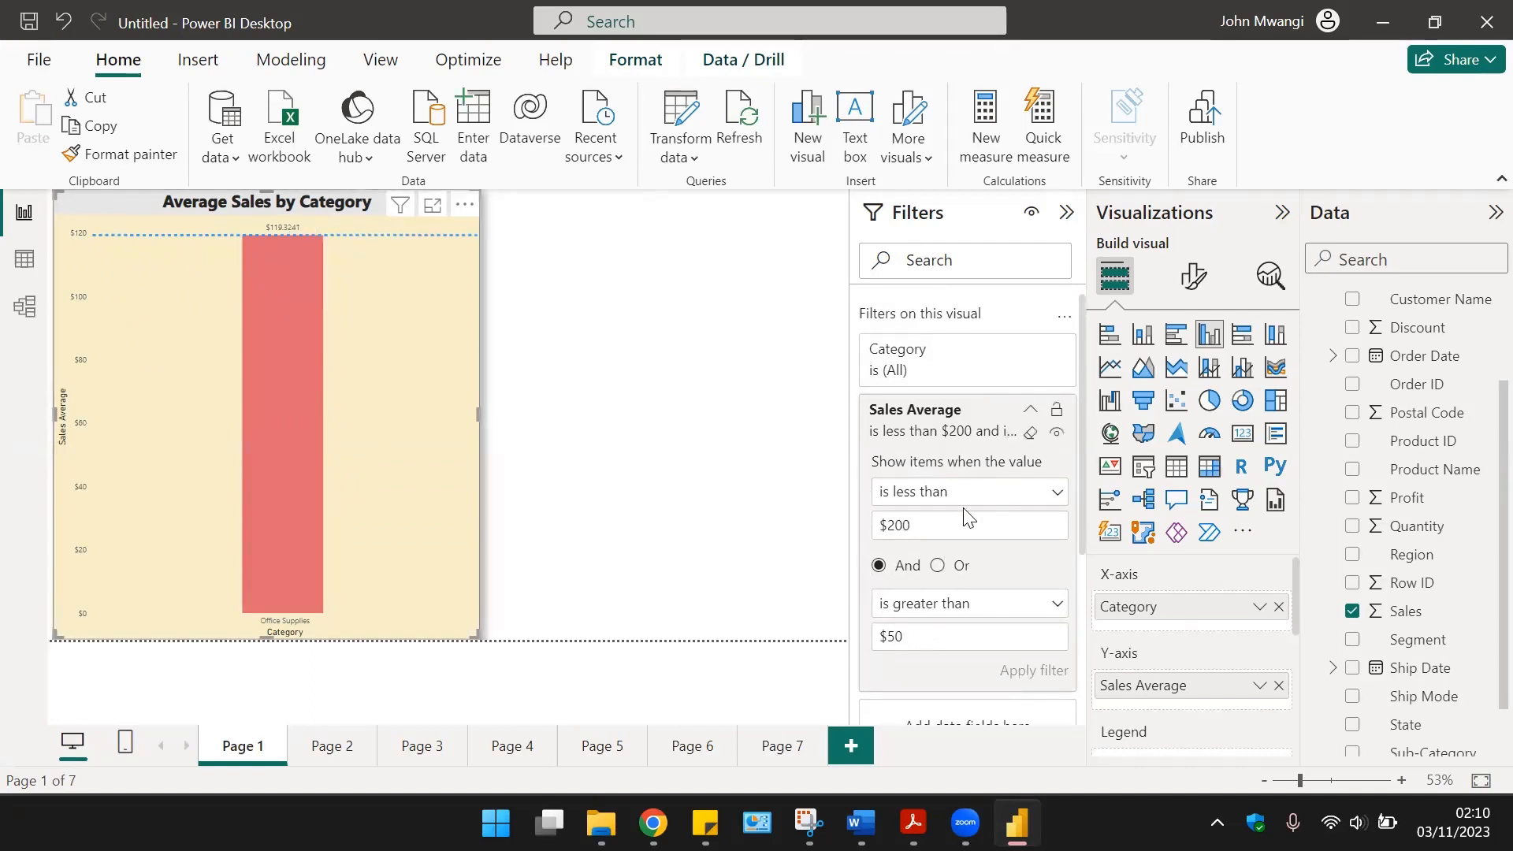
click(1030, 432)
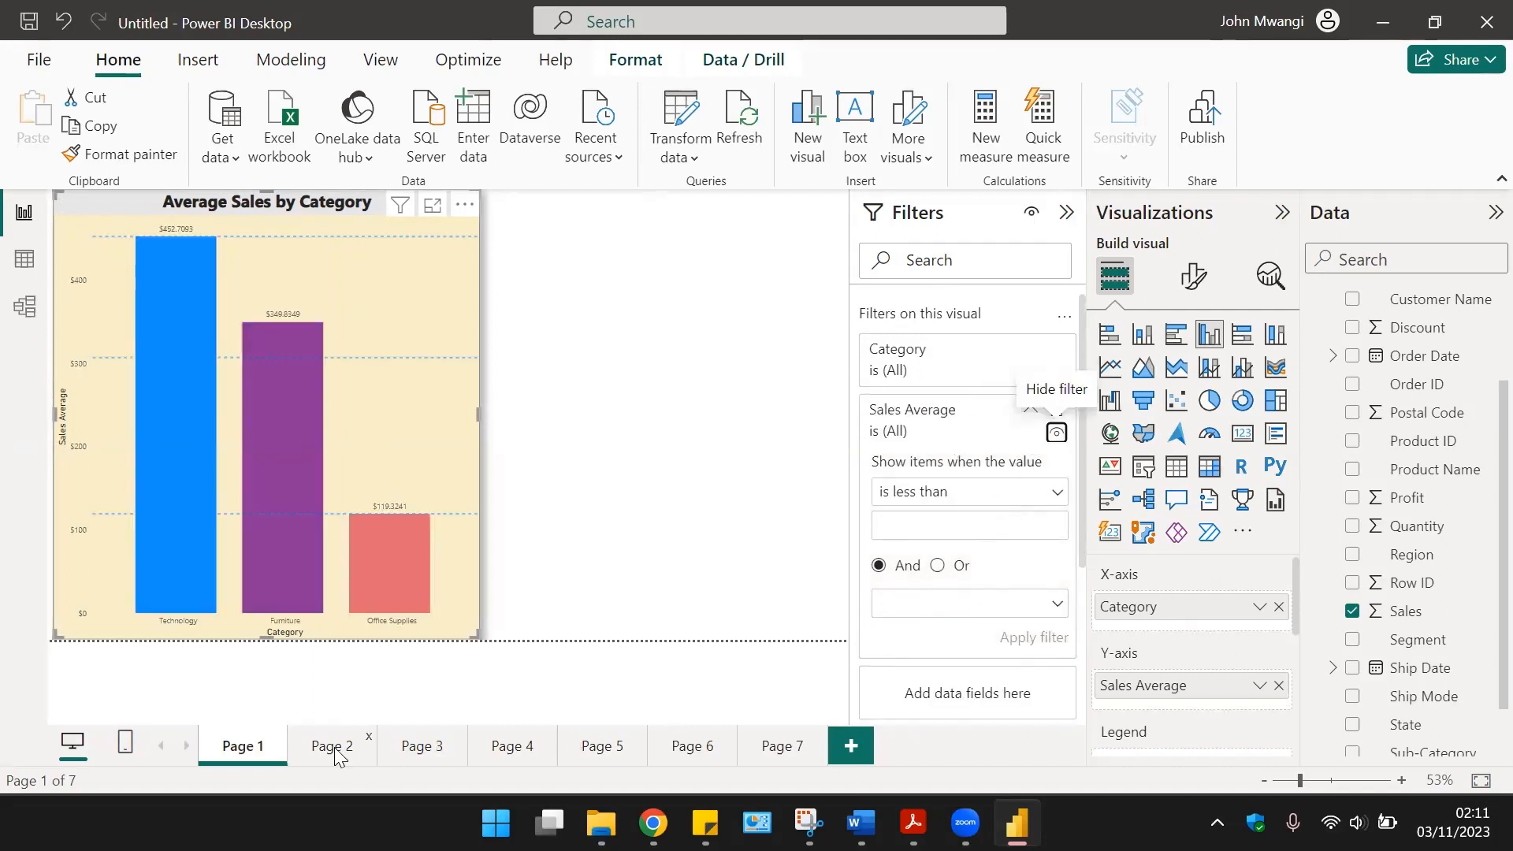
Step: Add a new report page with a column chart of Sales by State, enlarged to fill the page
click(851, 746)
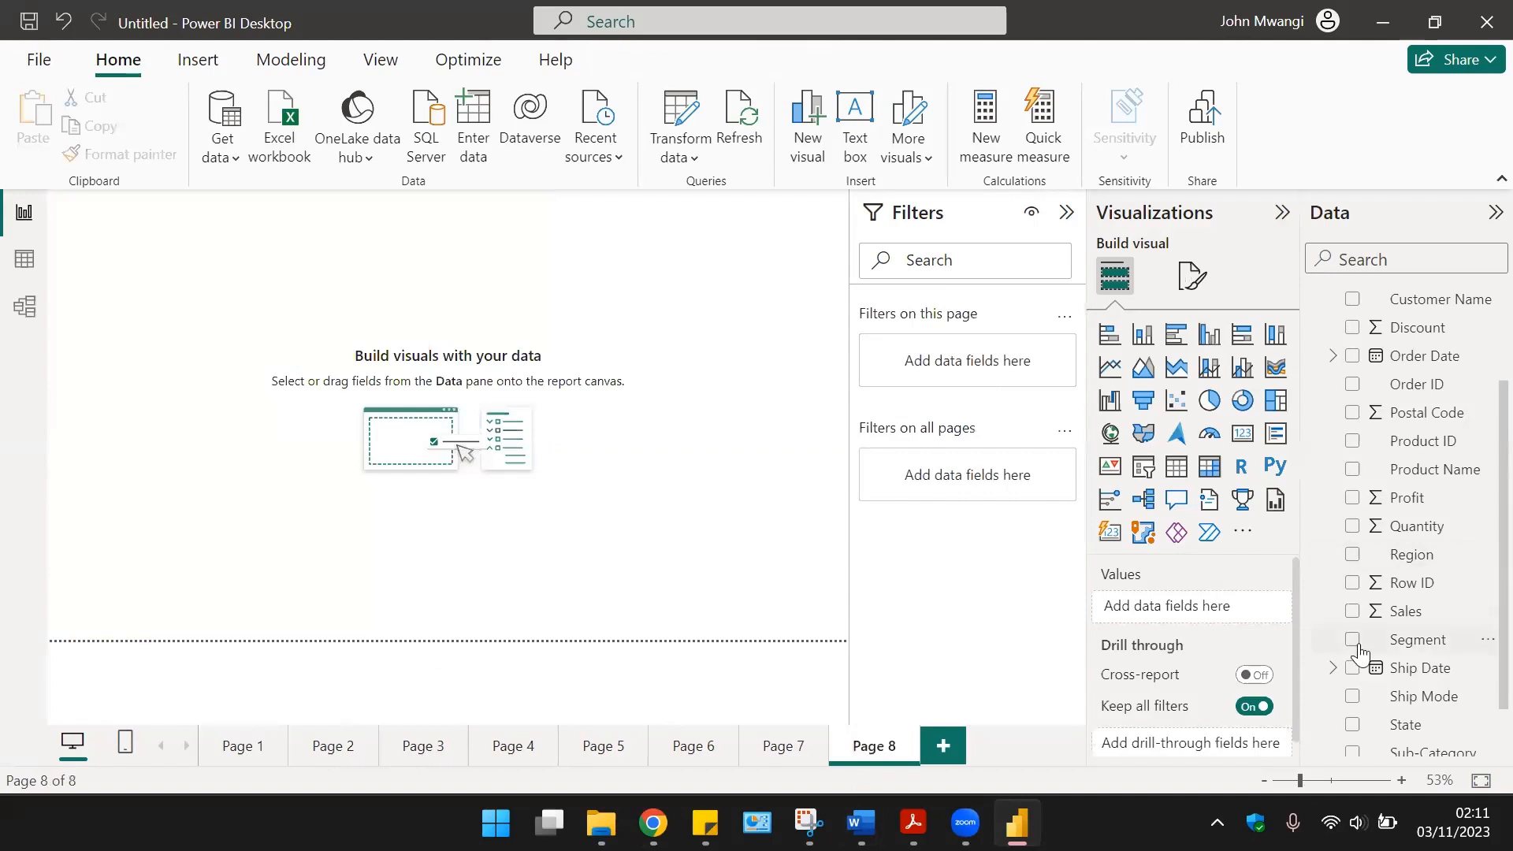
click(1352, 610)
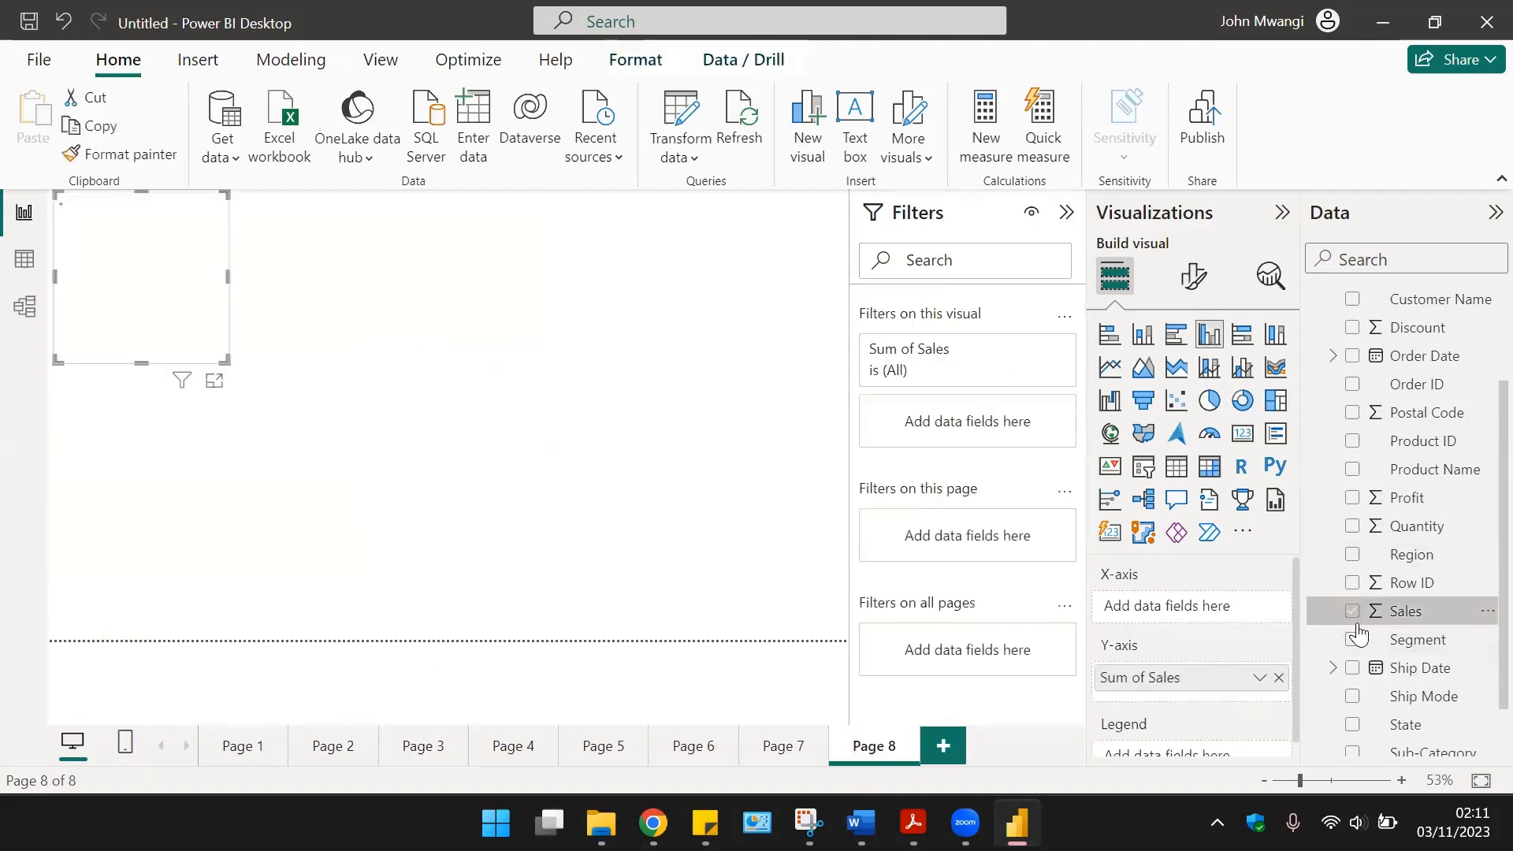
scroll(1353, 667, down, 1)
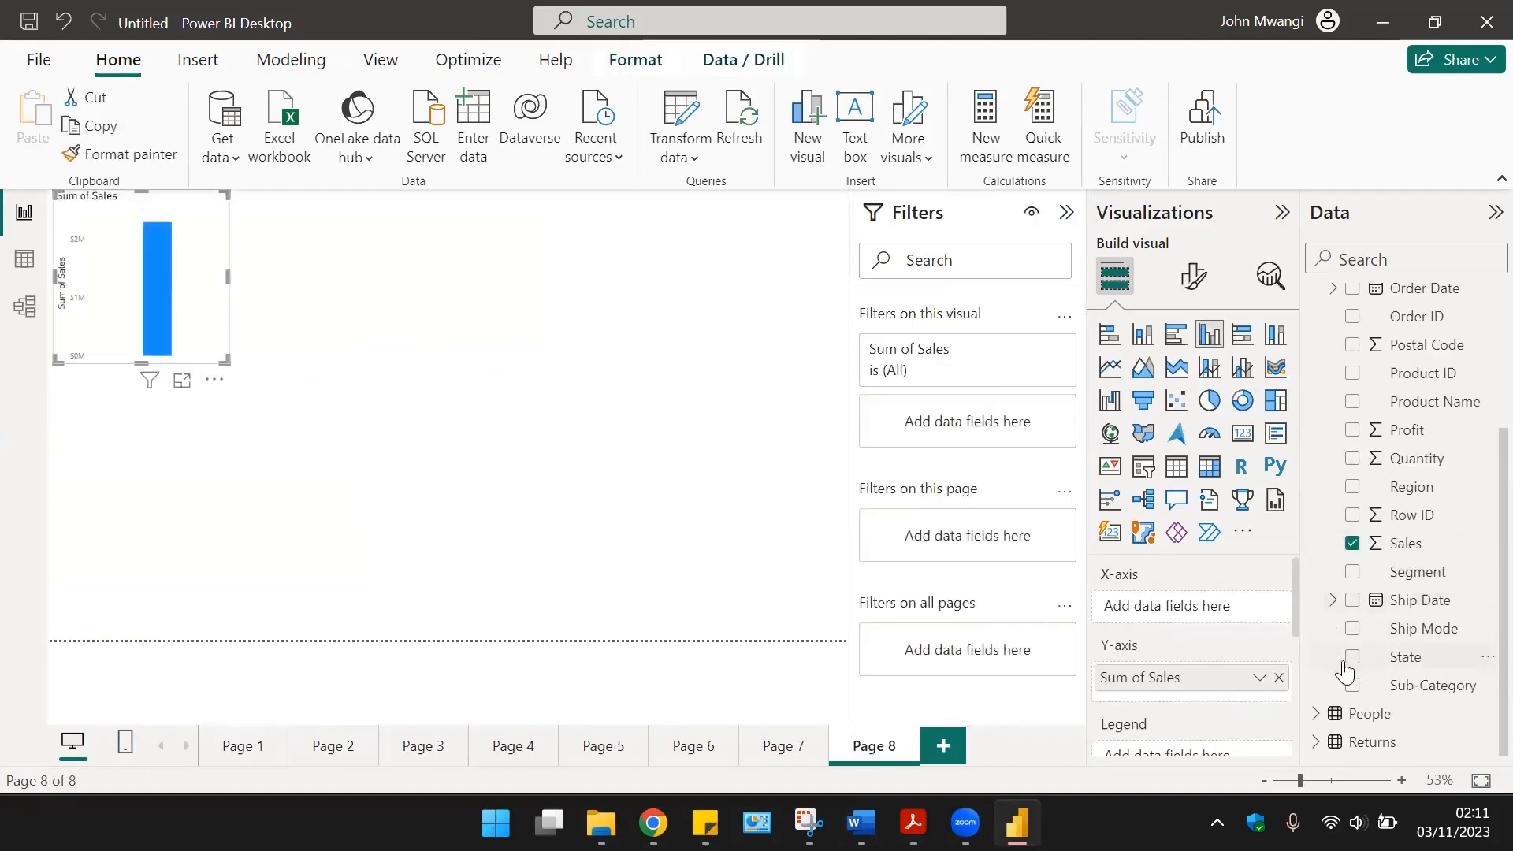
click(1352, 657)
drag(225, 359, 845, 638)
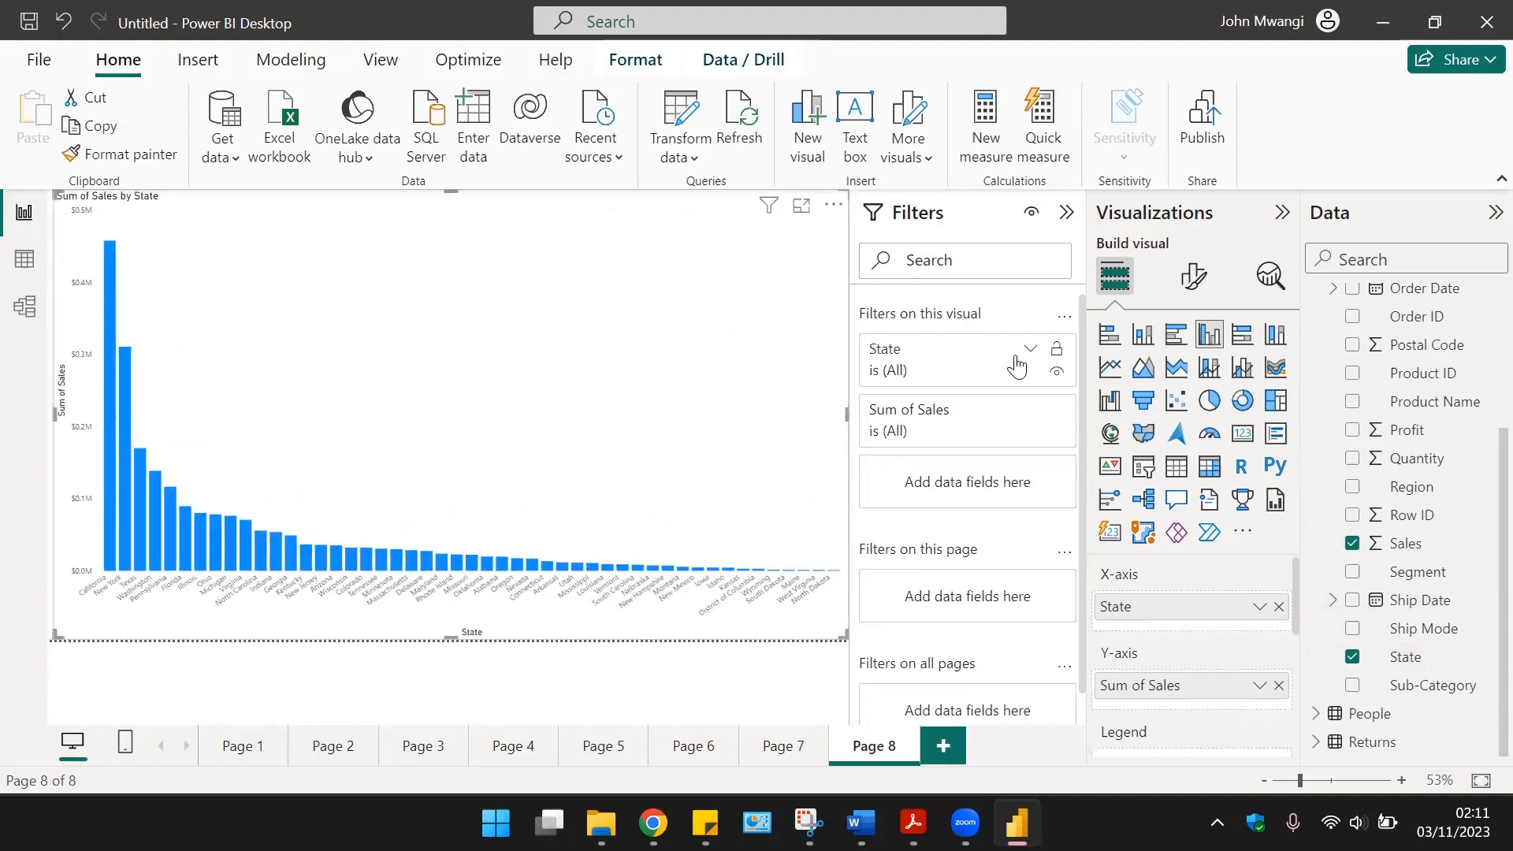
Step: Apply a Top N filter on State showing the top 10 states by sum of Sales
click(991, 372)
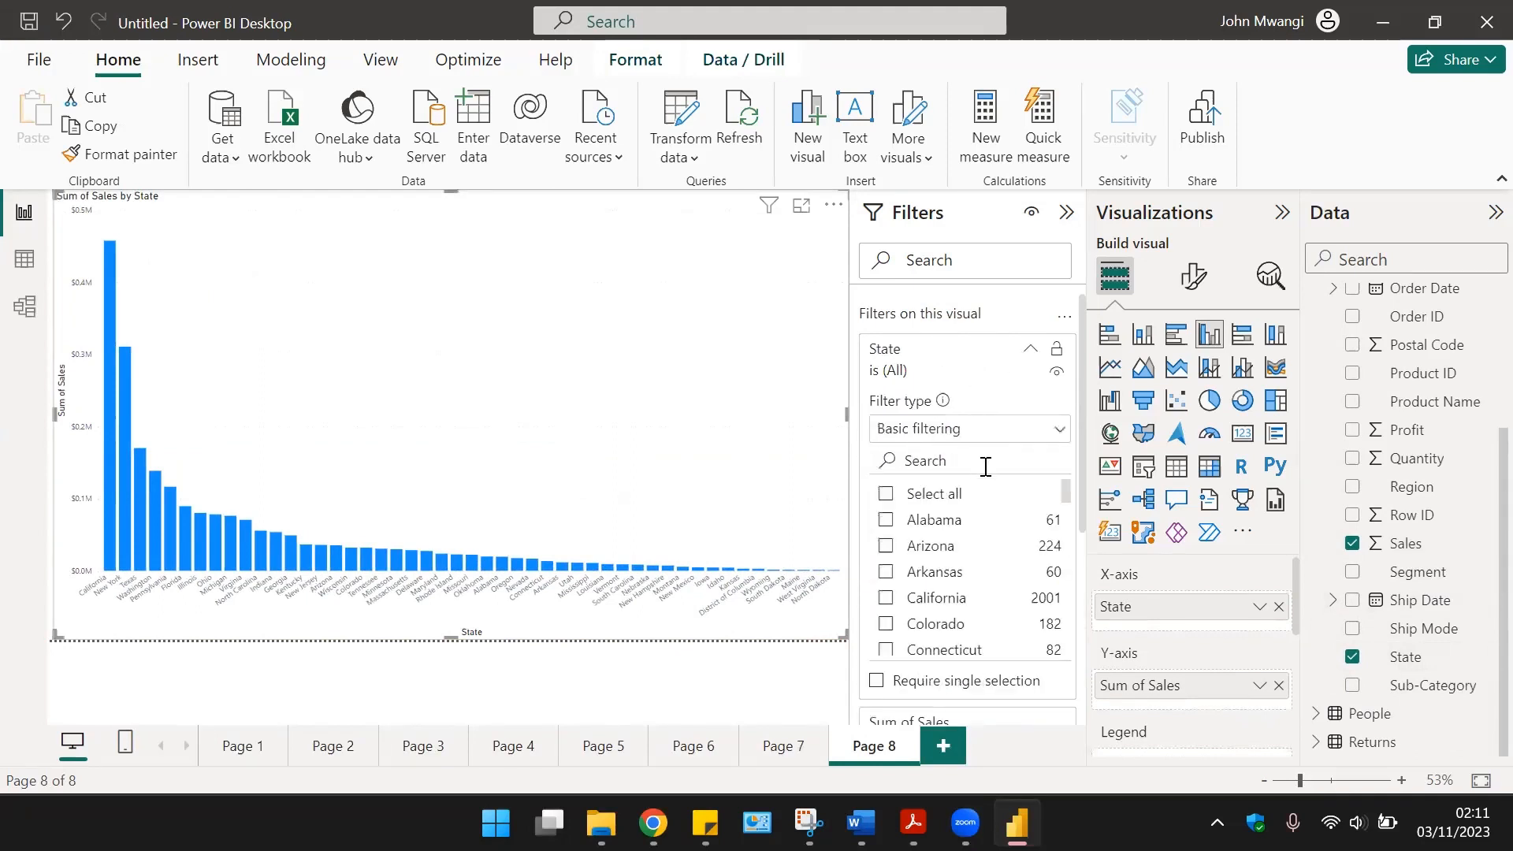
click(985, 439)
click(1009, 489)
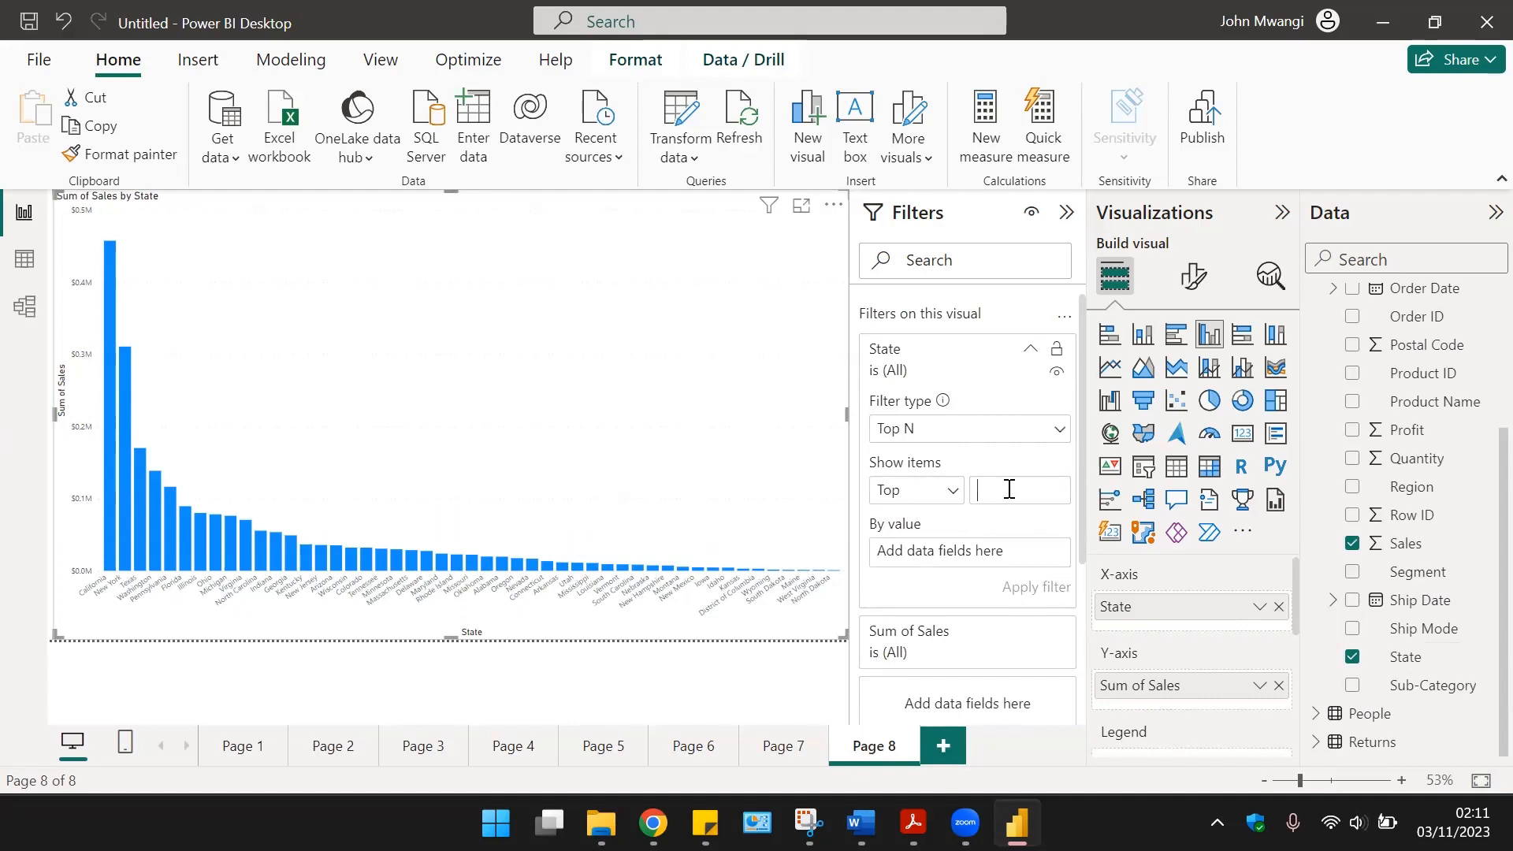
scroll(994, 495, down, 1)
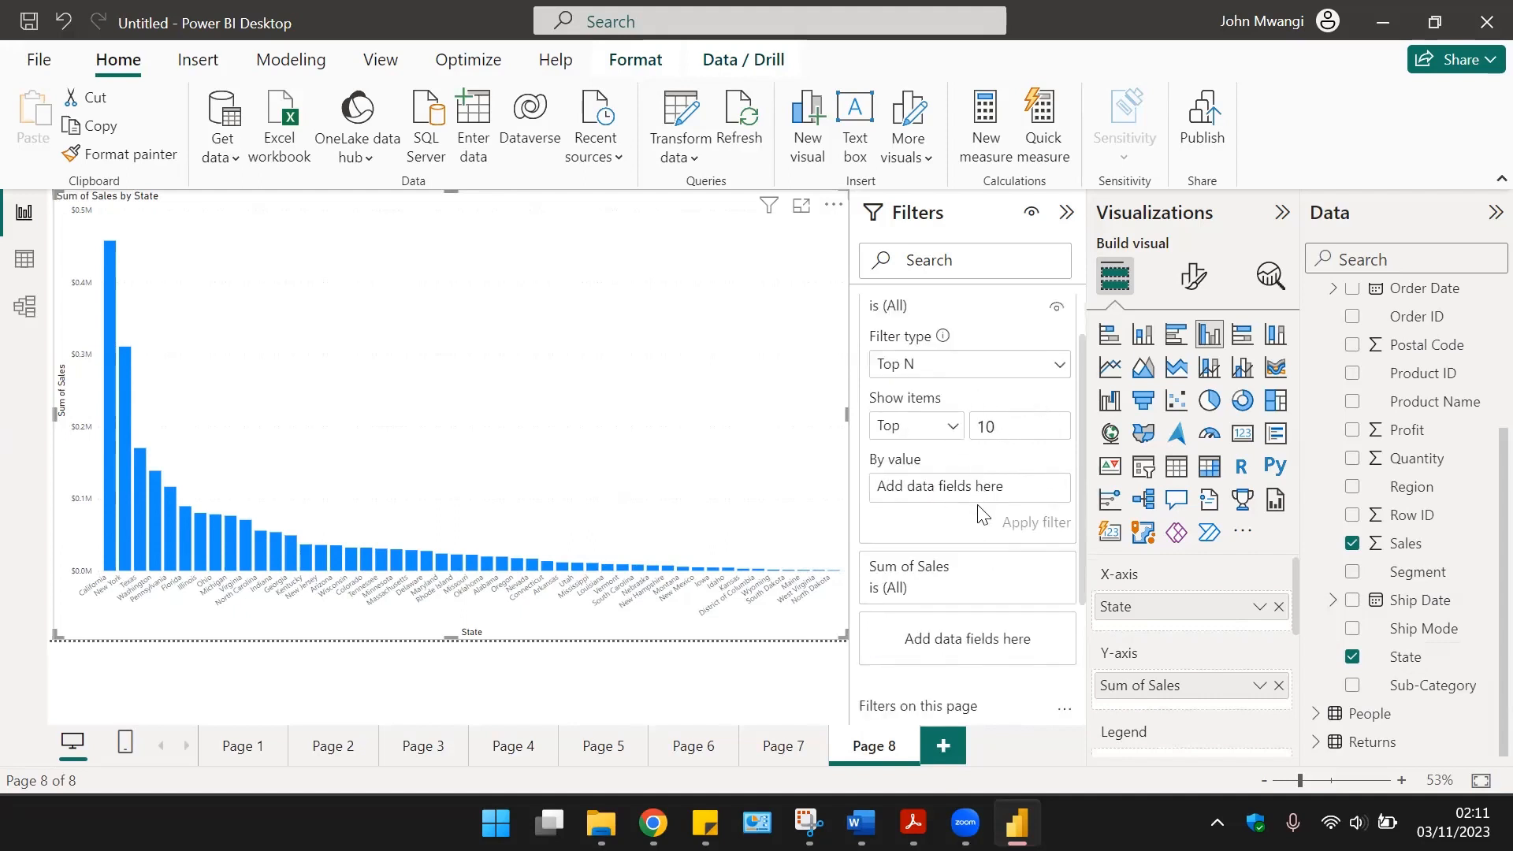
scroll(984, 514, up, 1)
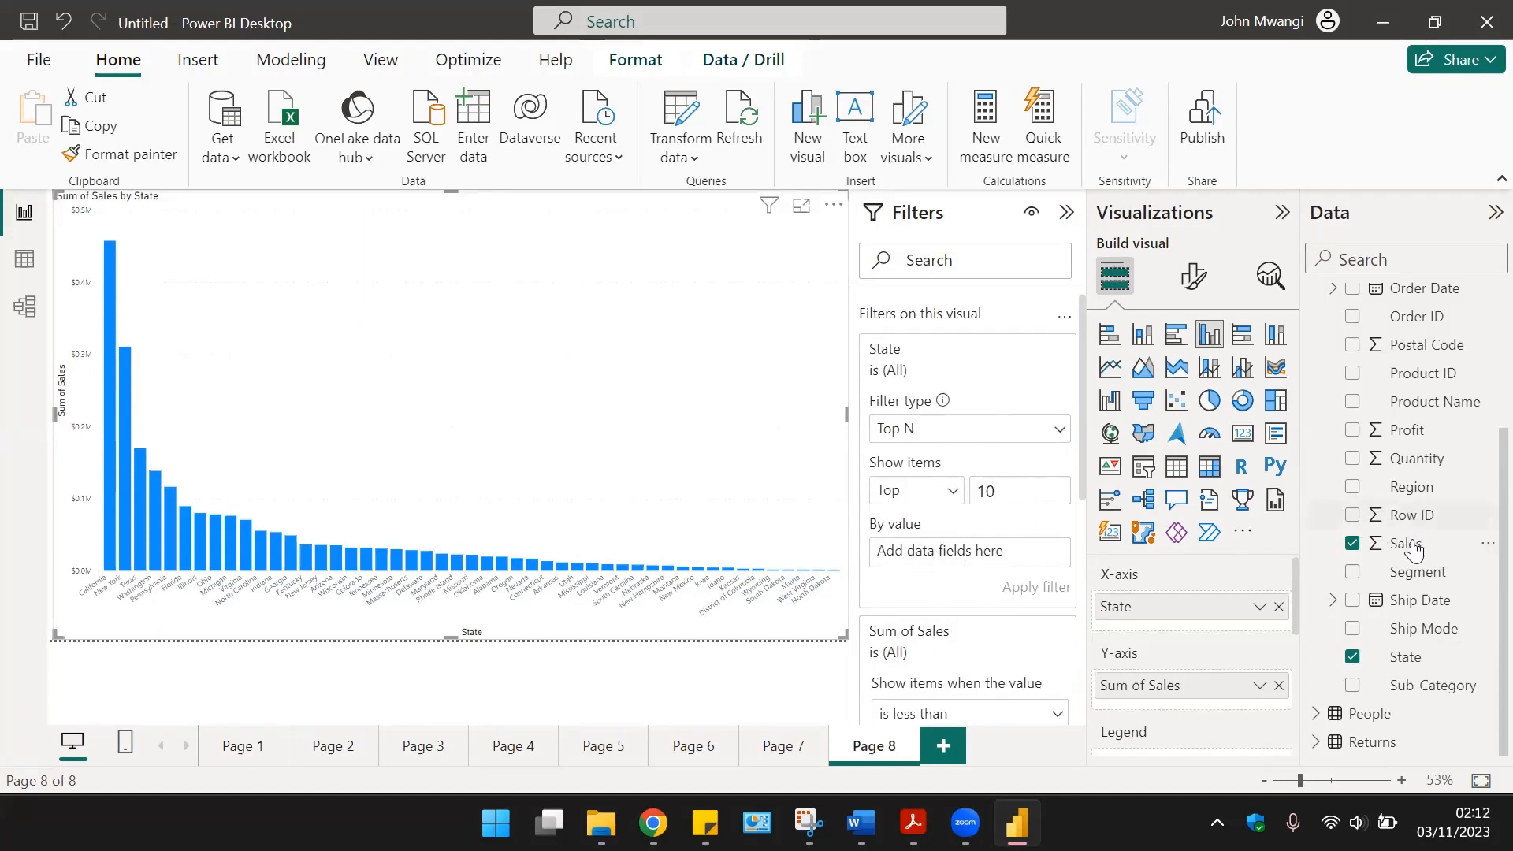
drag(863, 544, 956, 552)
click(1029, 584)
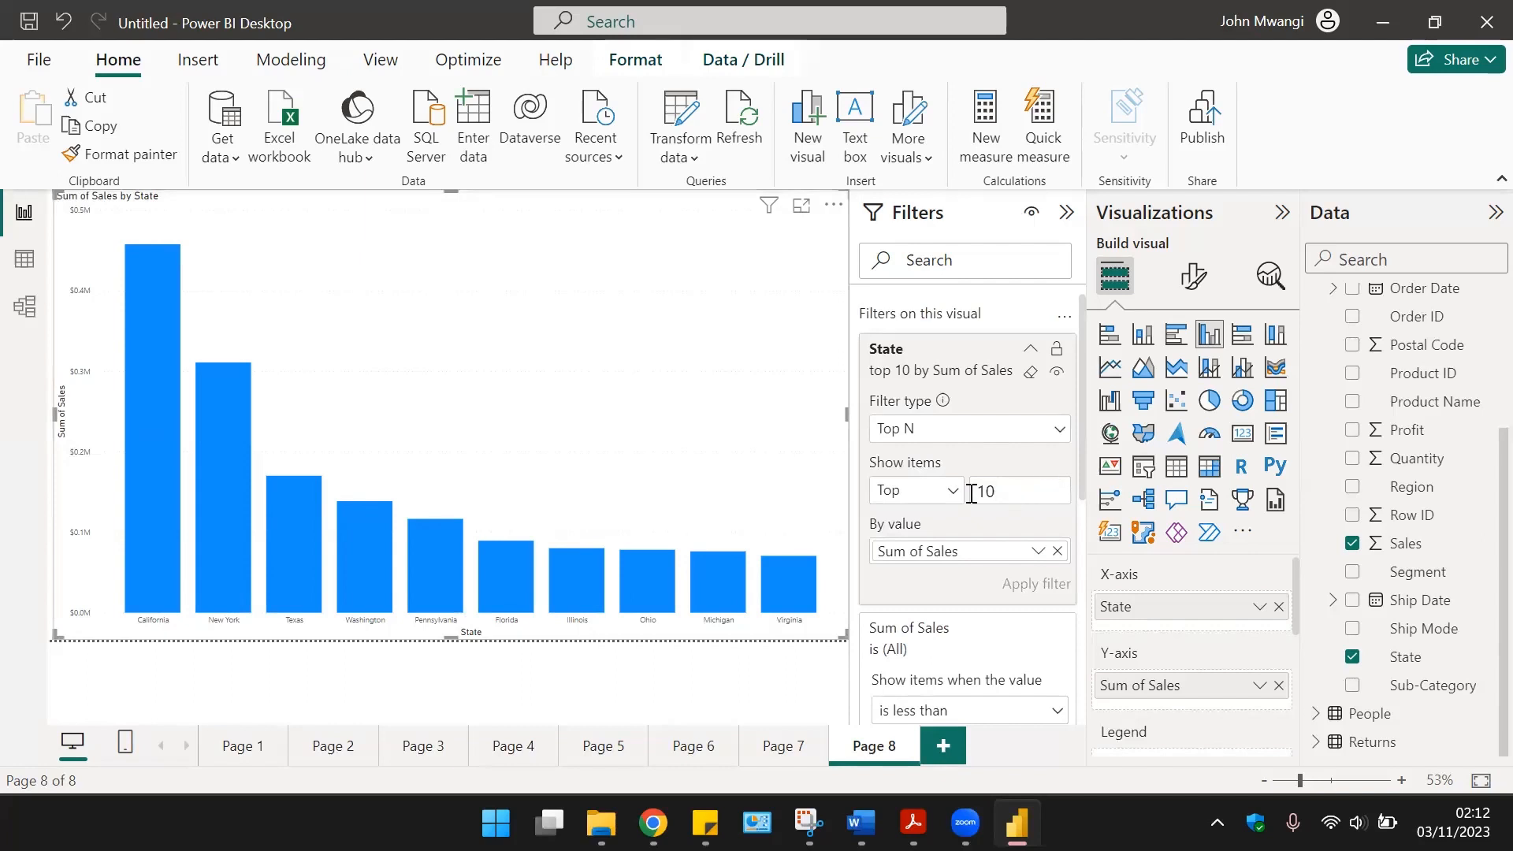
Step: Change the State filter to show the top 20 items and apply it
key(BackSpace)
text(2)
key(BackSpace)
key(BackSpace)
text(20)
click(1040, 585)
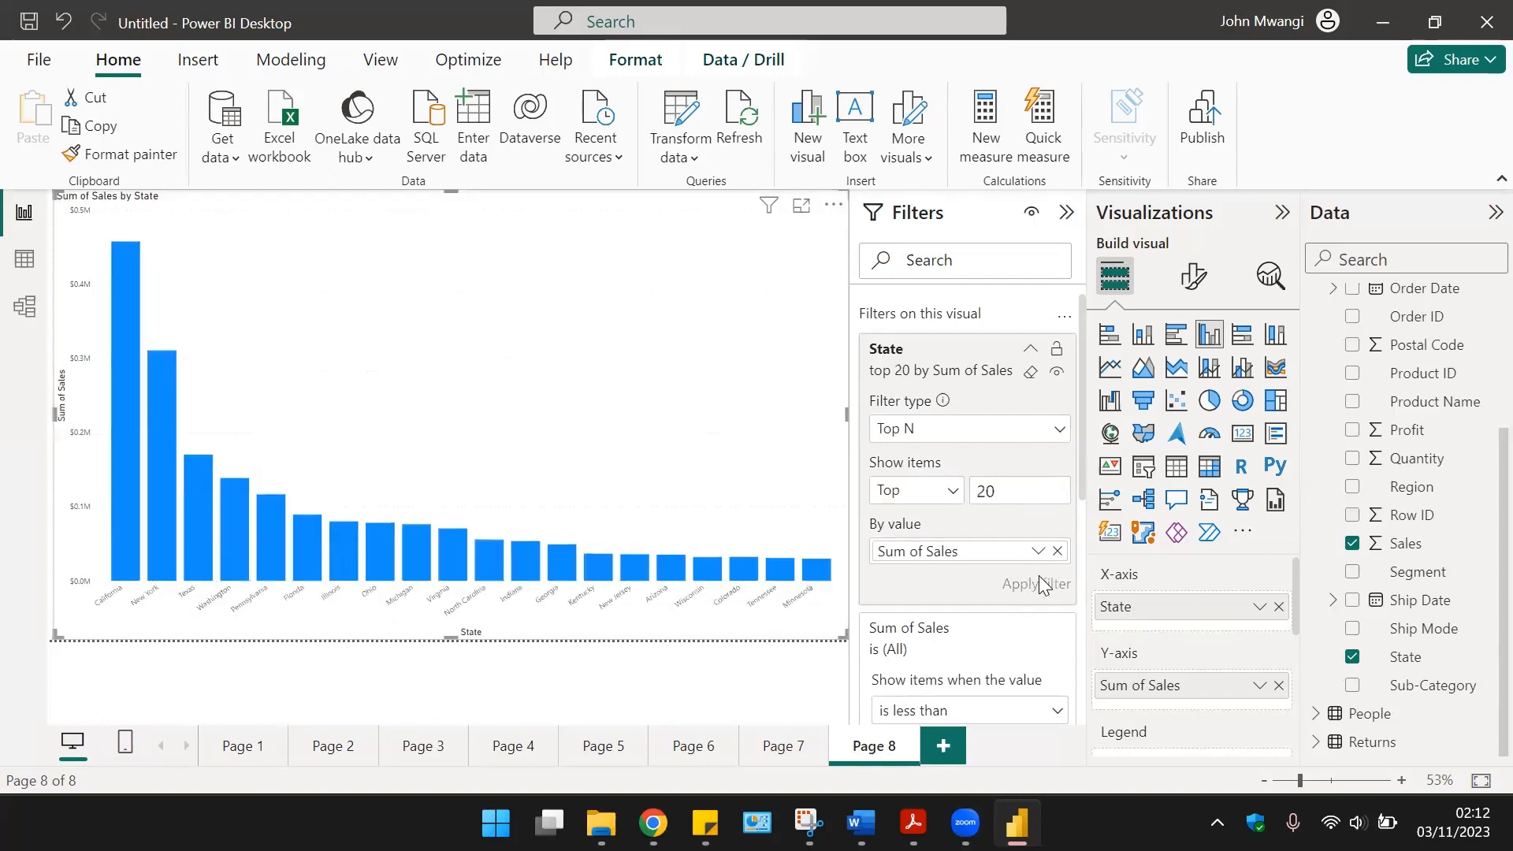
Step: Change the State filter to show the top 5 items and apply it
drag(1010, 500, 973, 492)
text(5)
click(1037, 591)
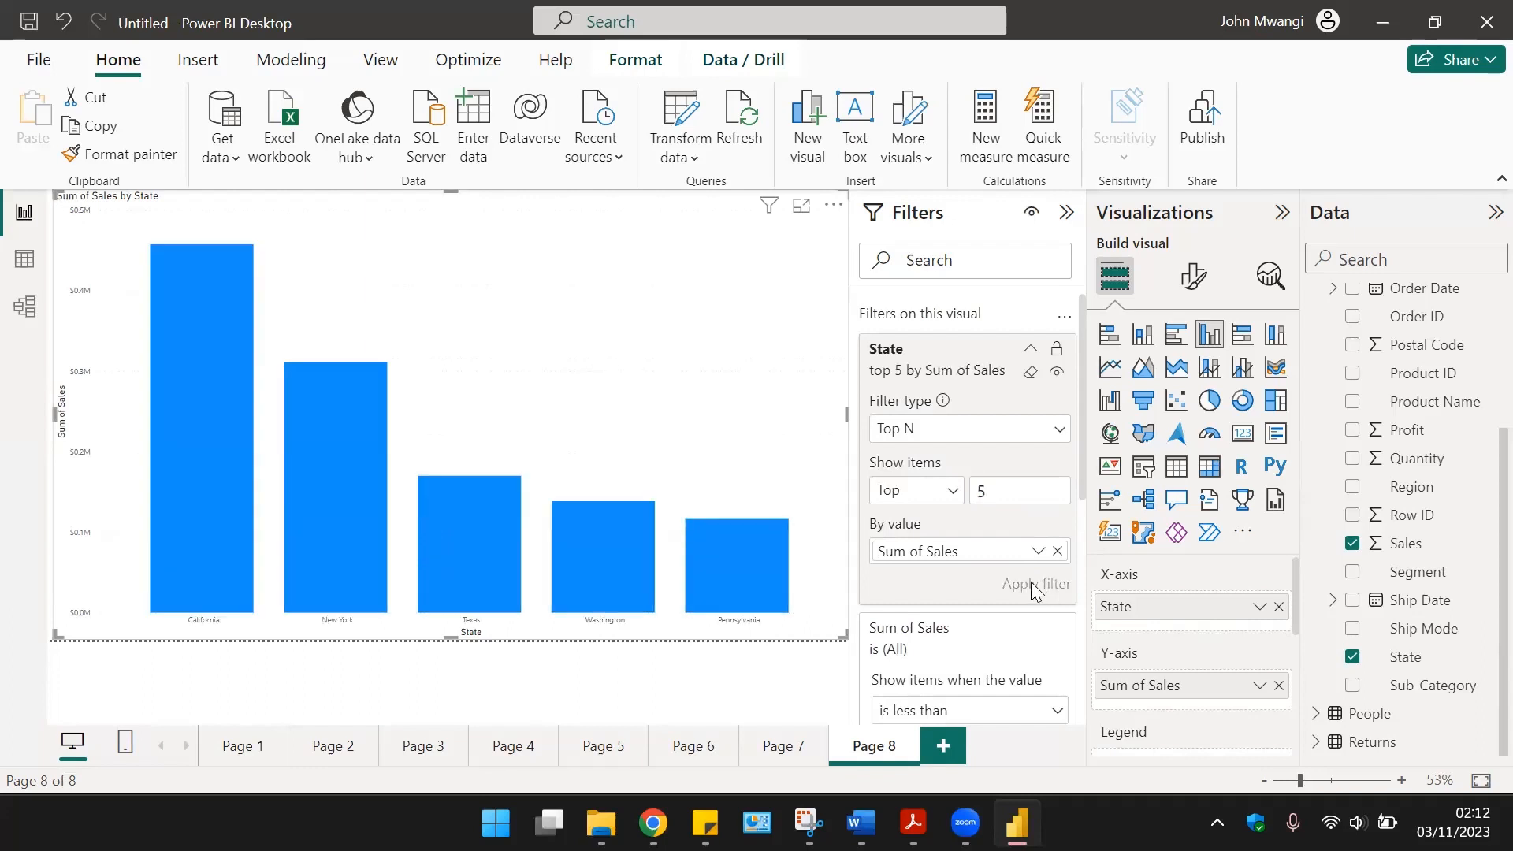
Step: Examine the conditions offered by advanced filtering for State, and return the filter type to Top N
click(1023, 435)
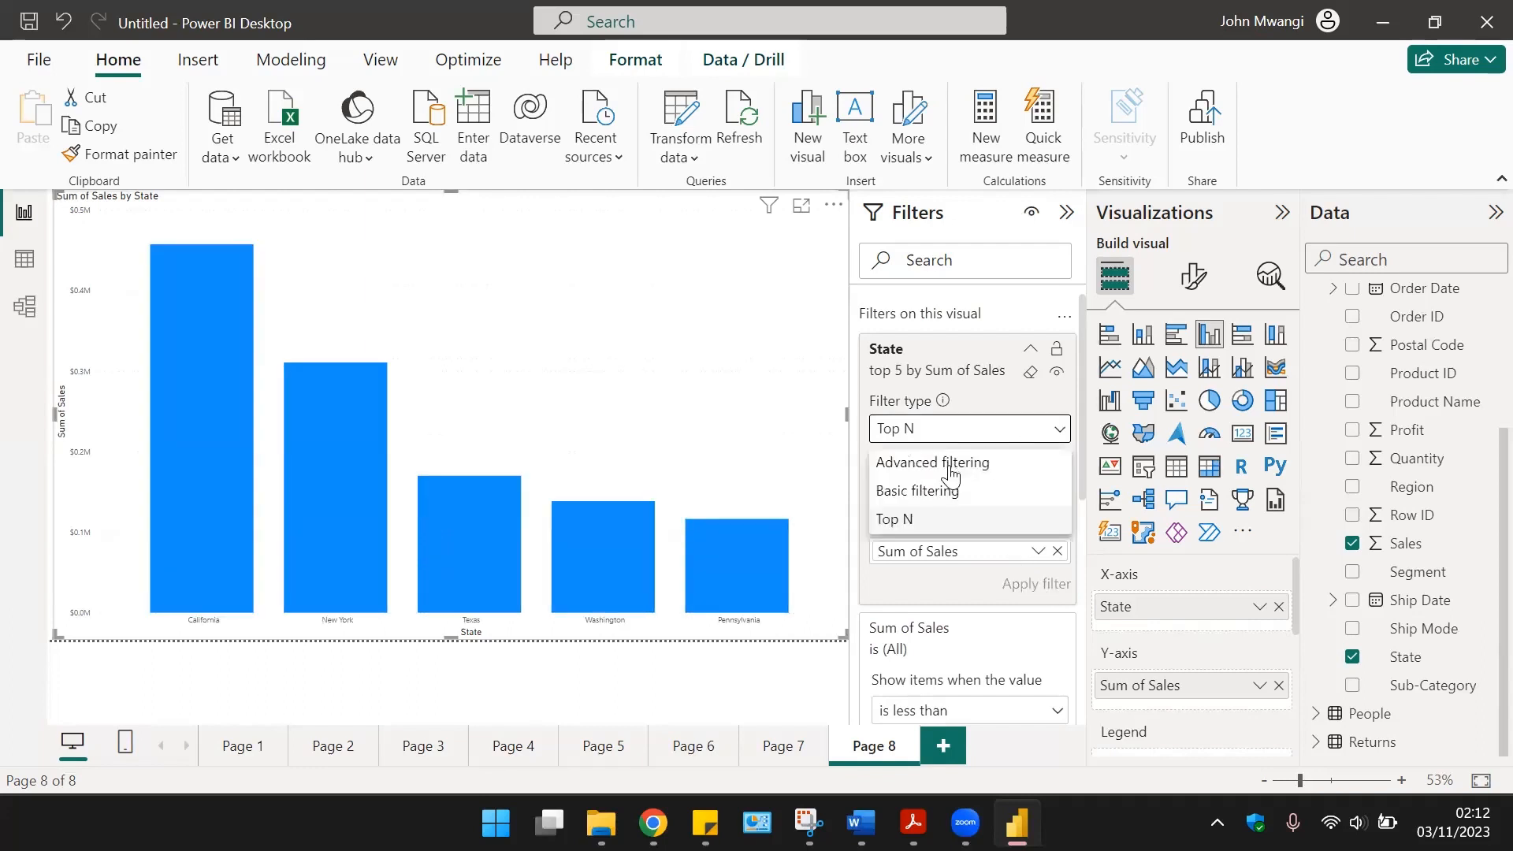
click(950, 464)
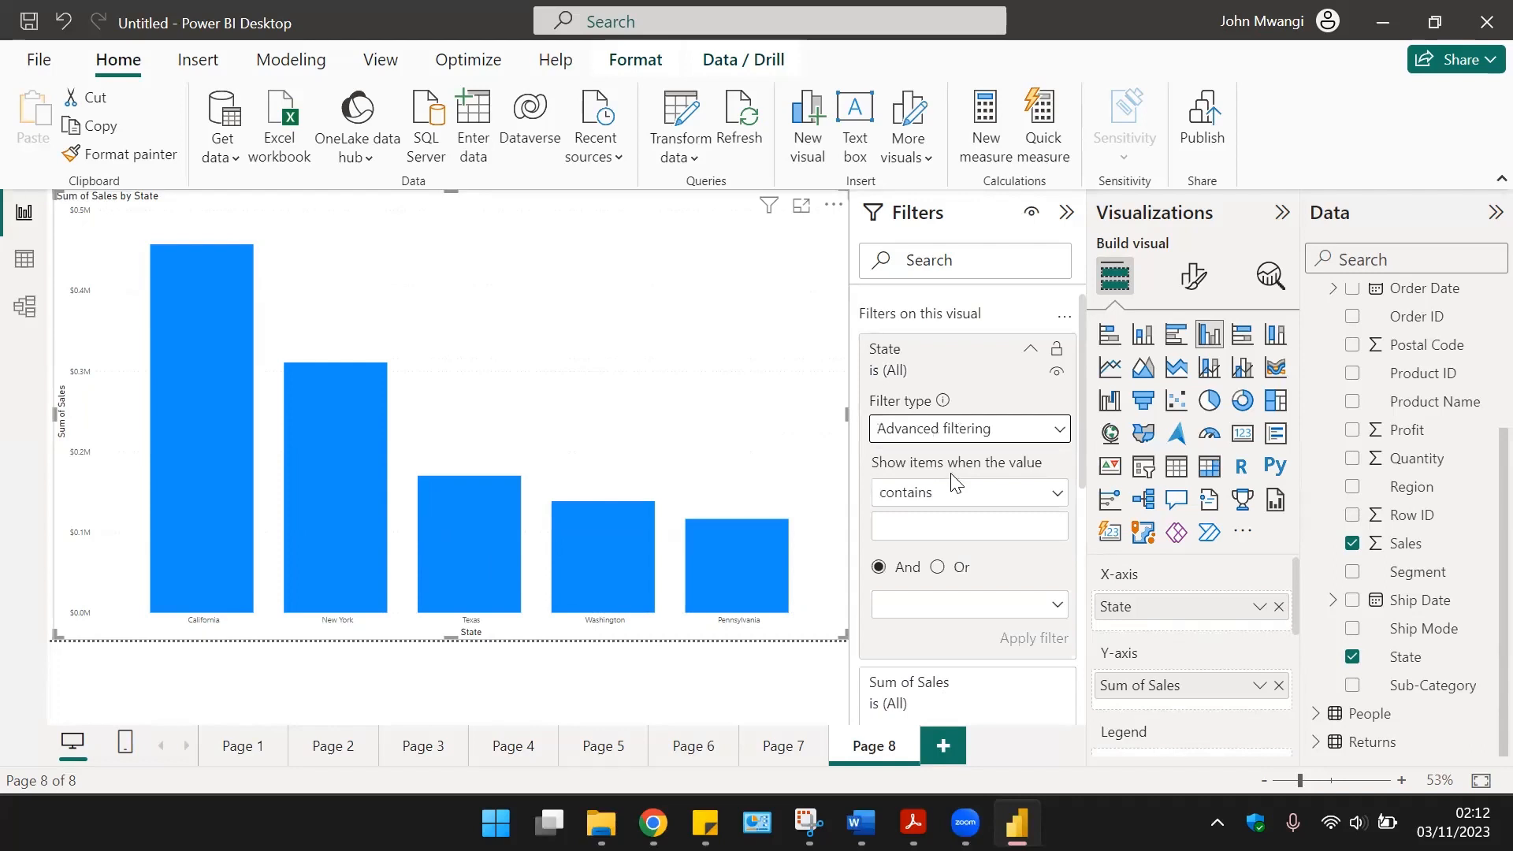
click(1013, 499)
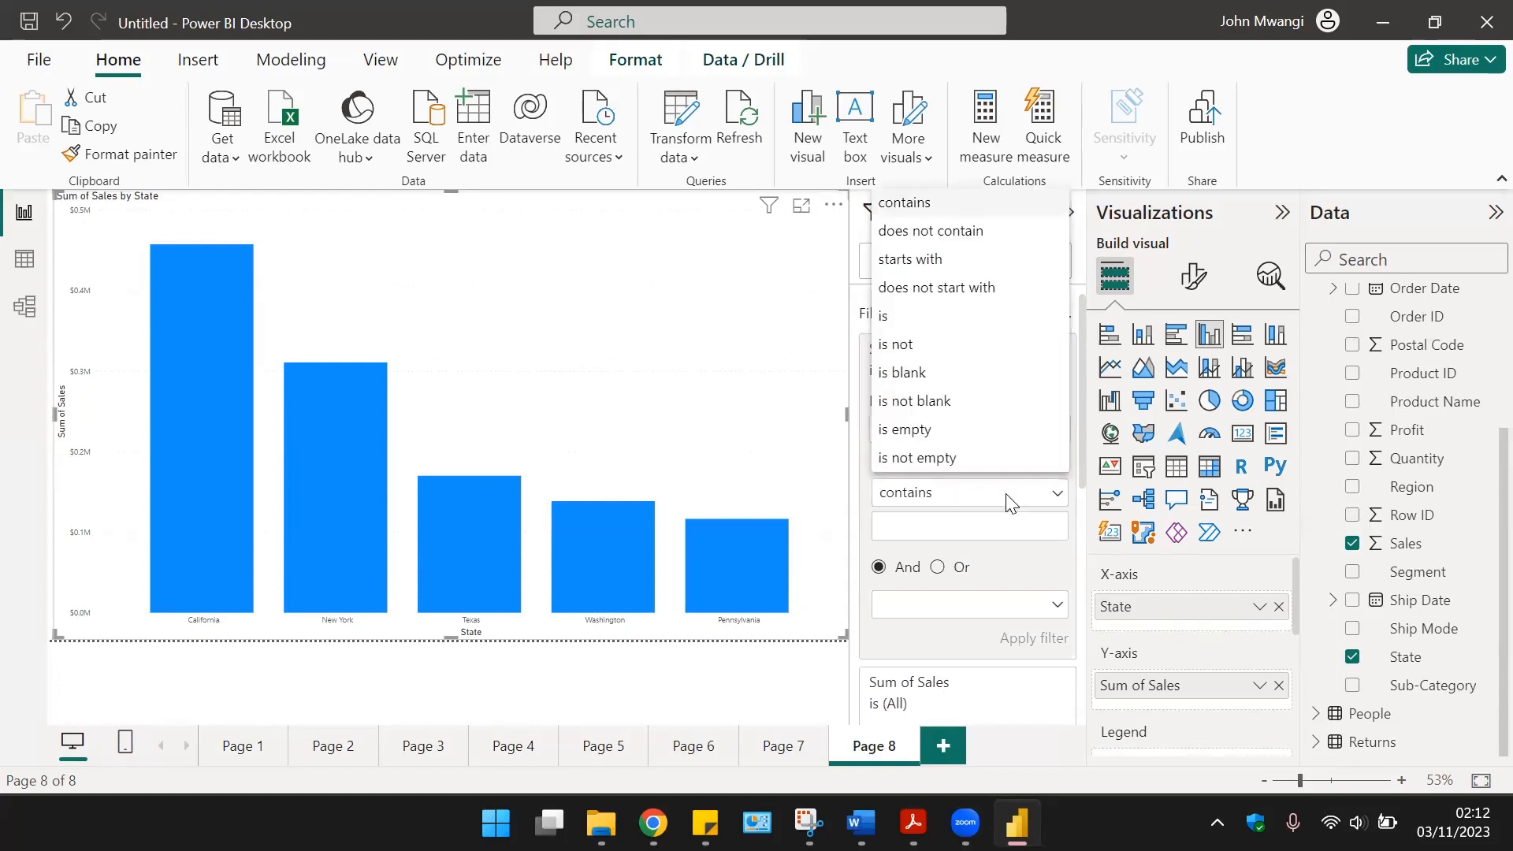
click(941, 526)
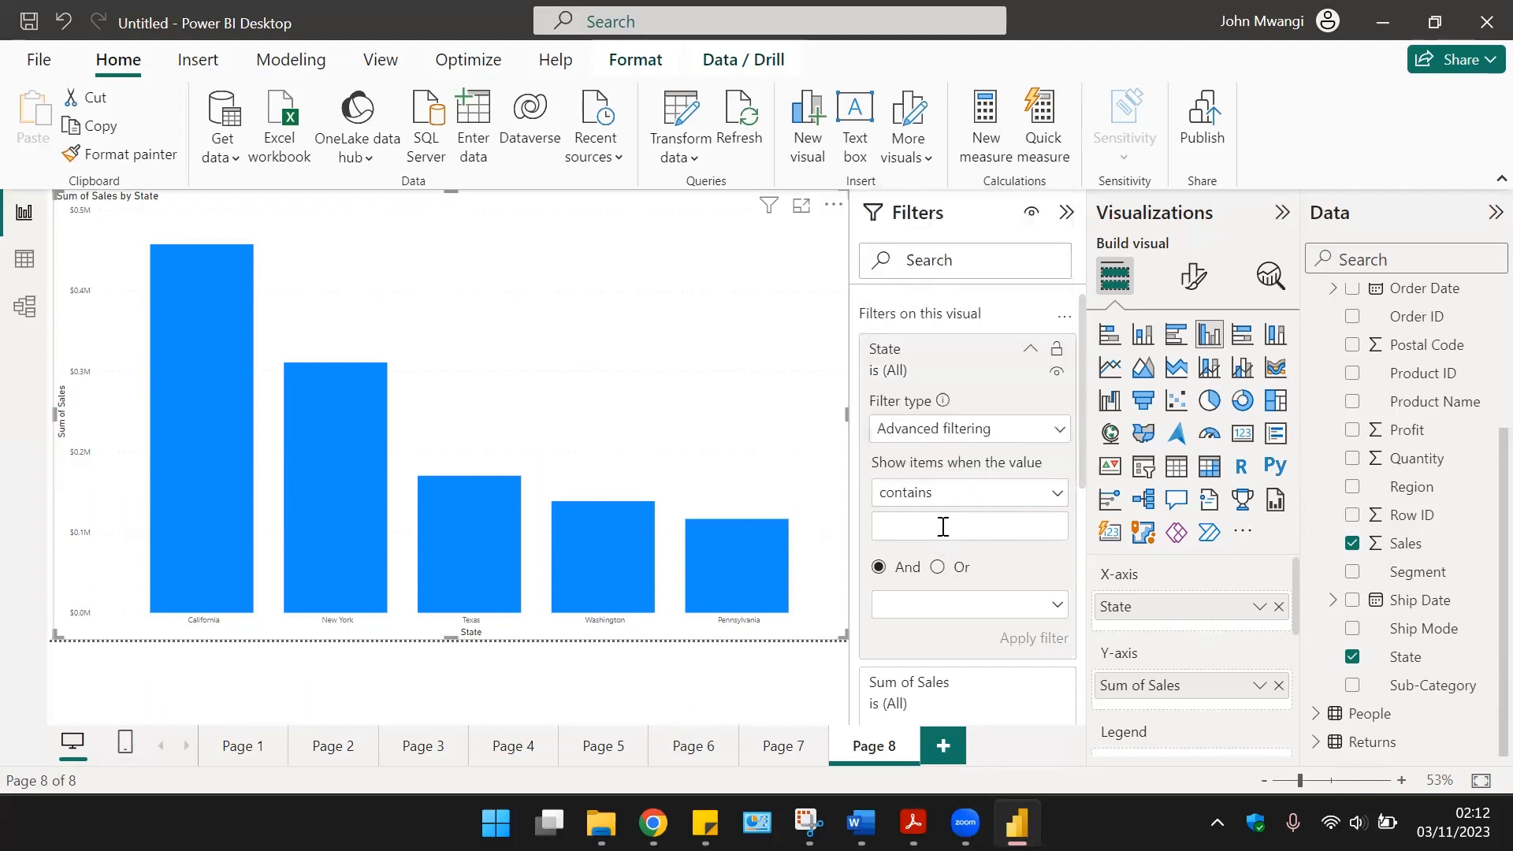
click(1052, 432)
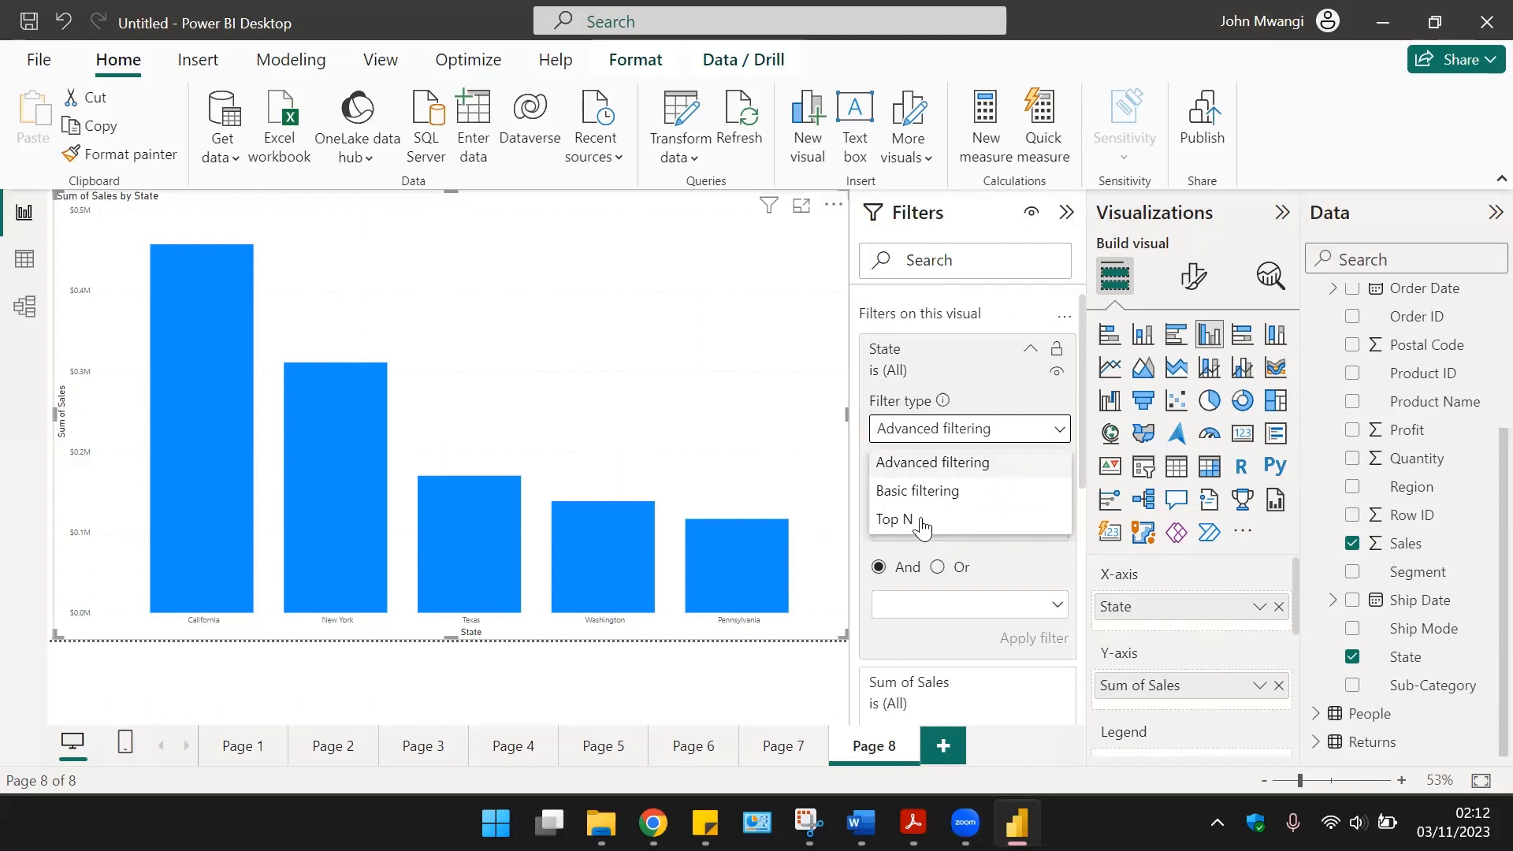
click(895, 518)
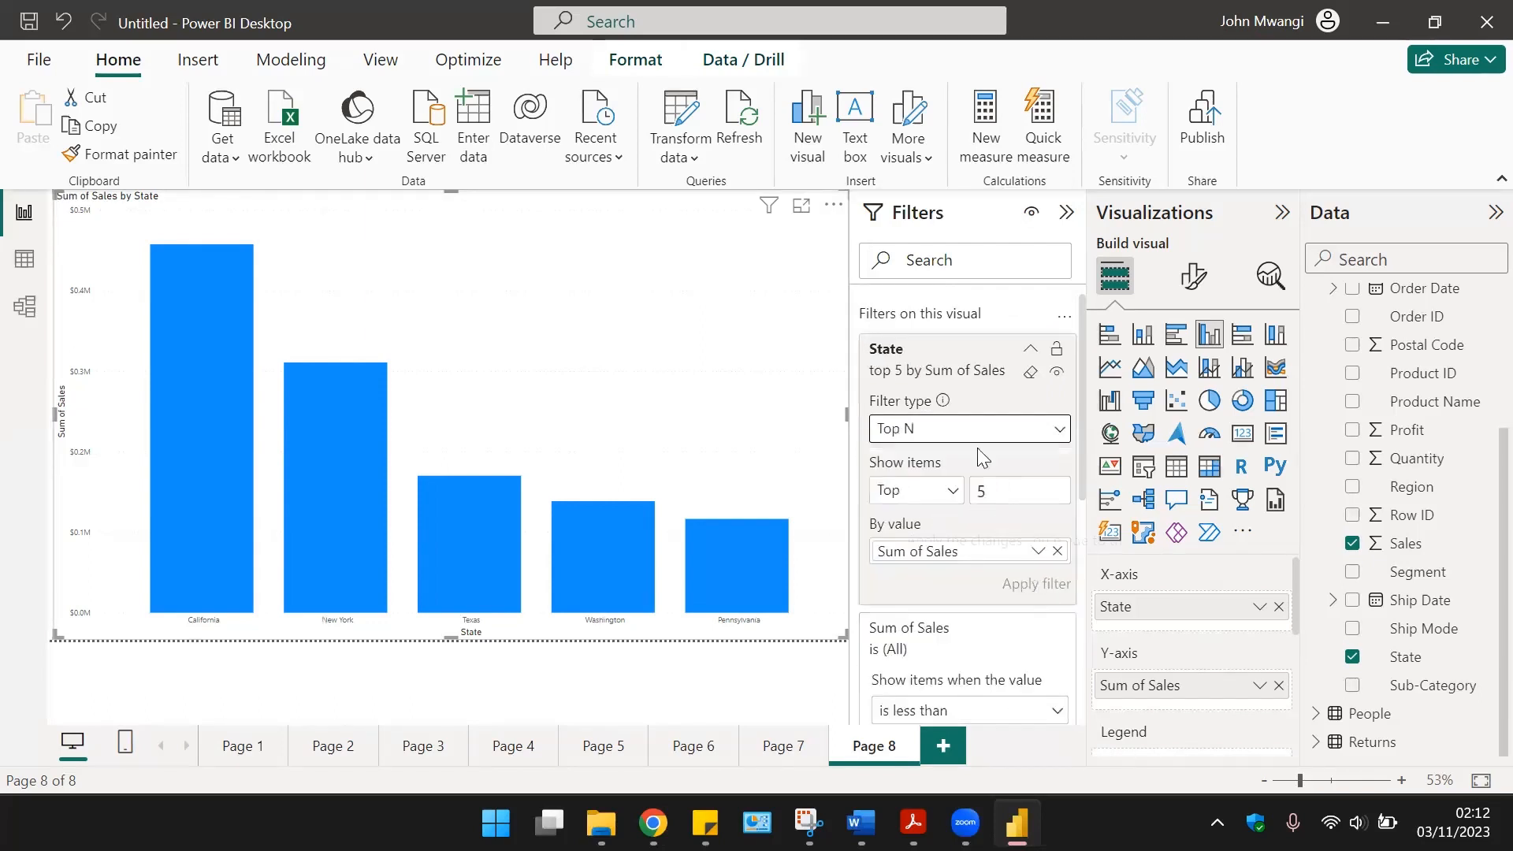
Step: Replace the State filter with the top 10 states by sum of Profit, and collapse the Sum of Sales filter
click(1031, 373)
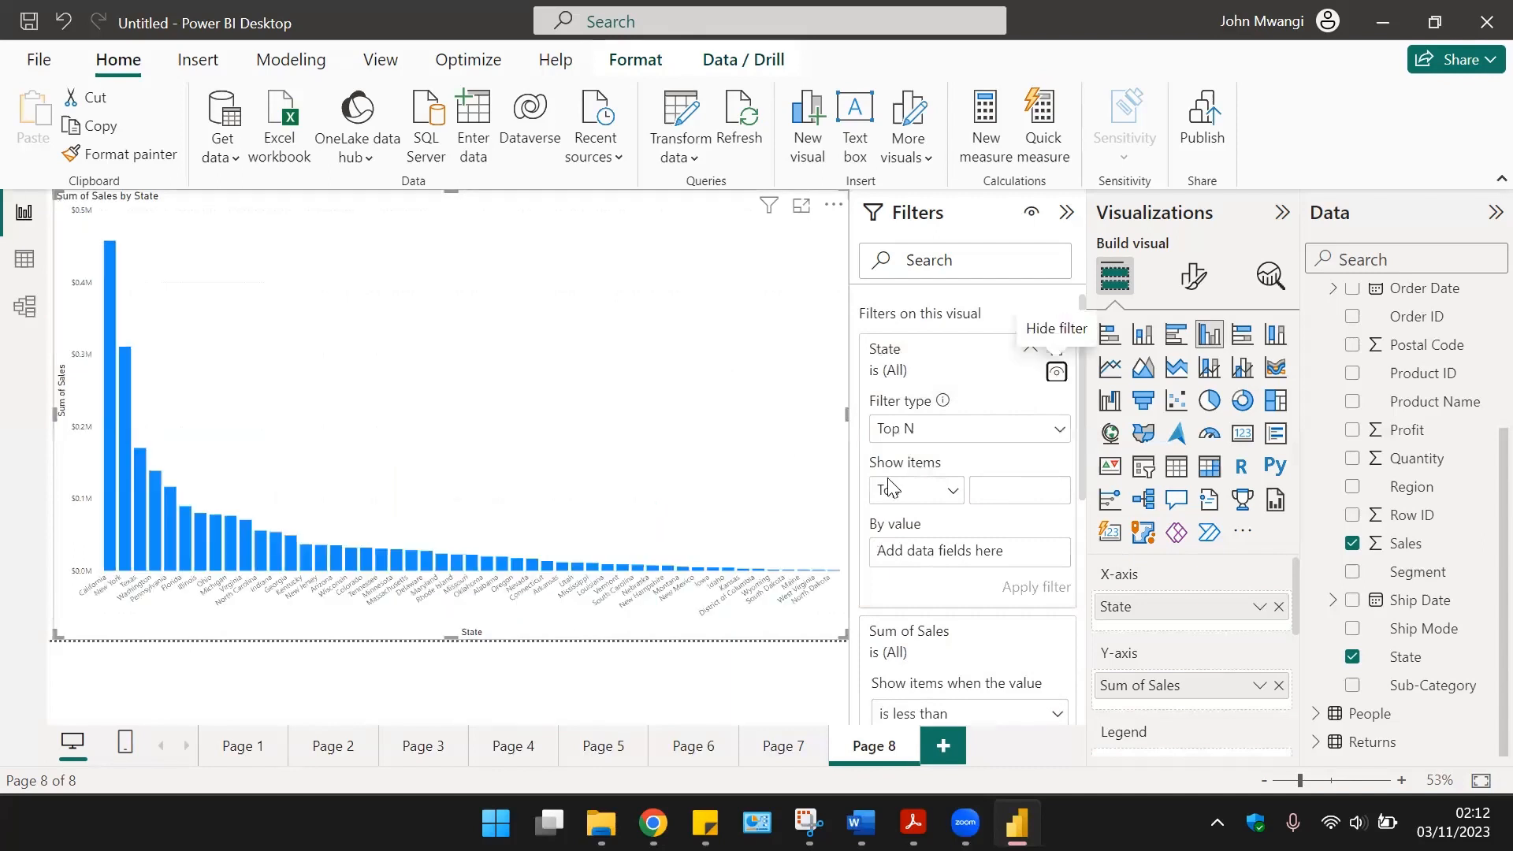
click(991, 428)
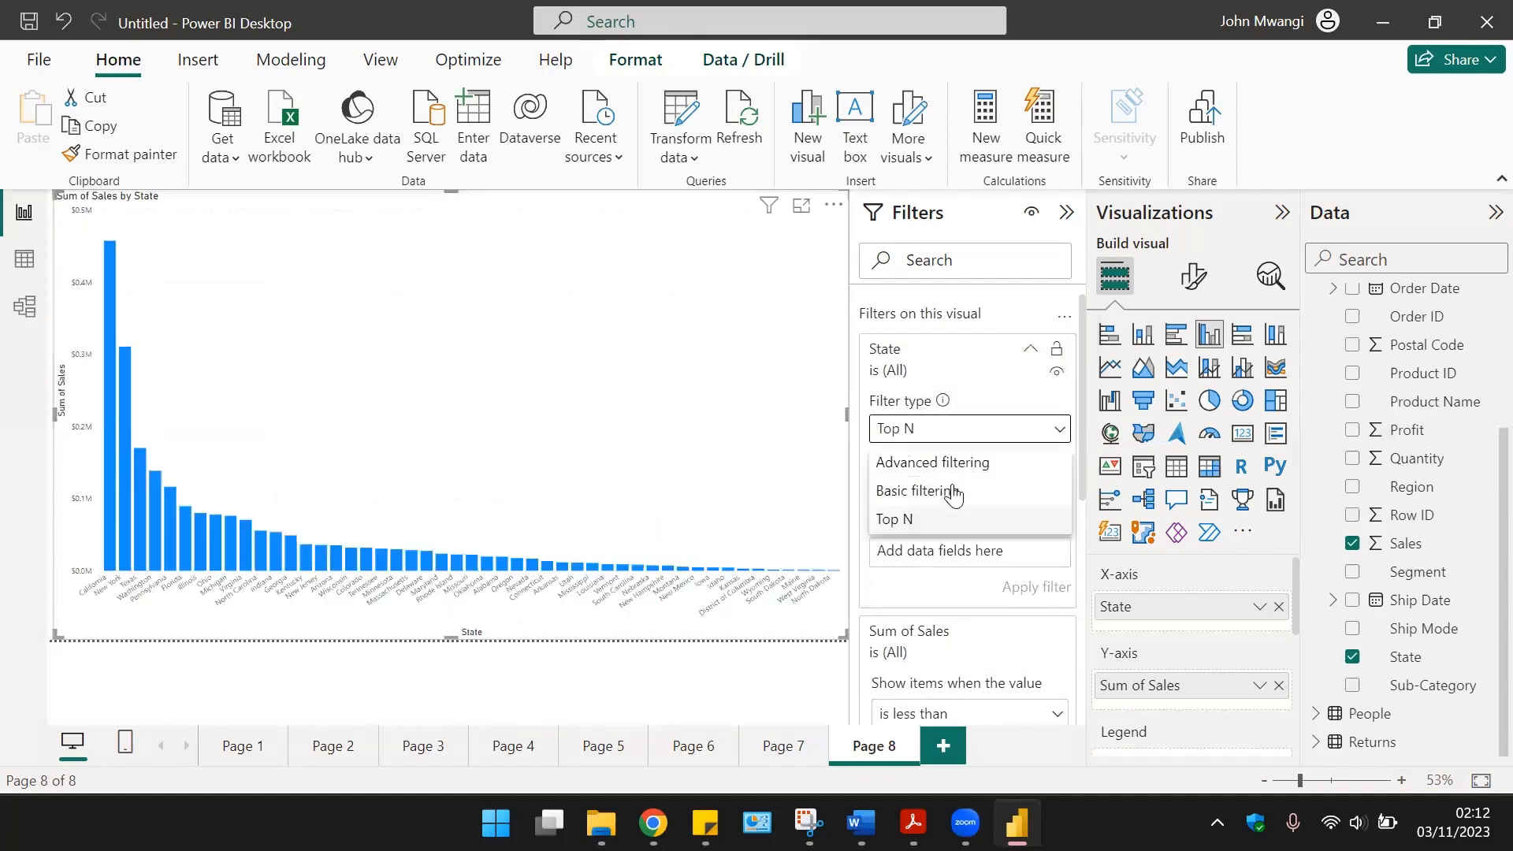
click(945, 520)
click(998, 487)
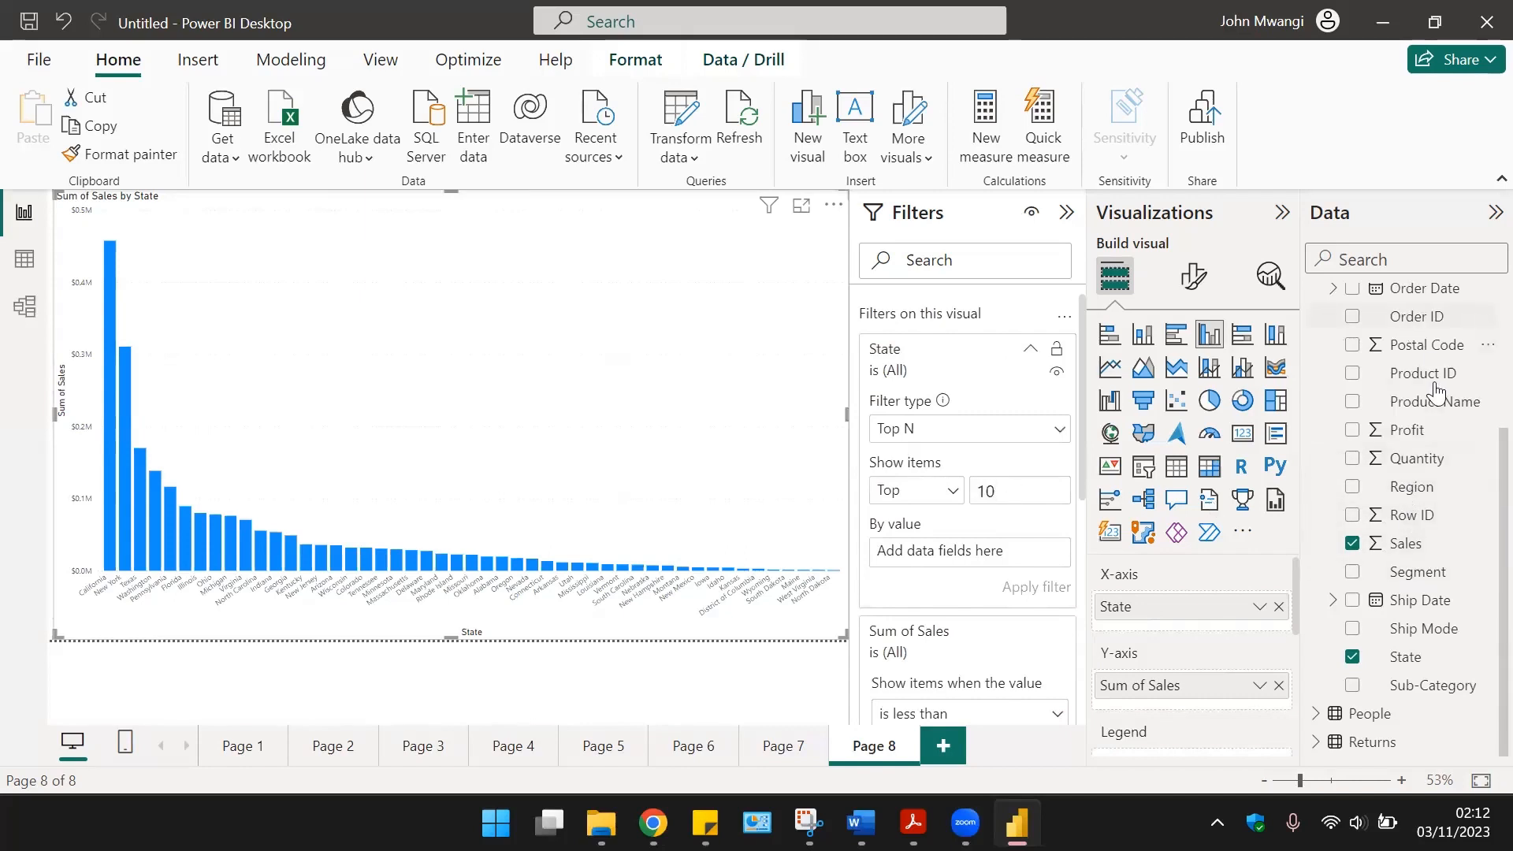
drag(1410, 429, 970, 550)
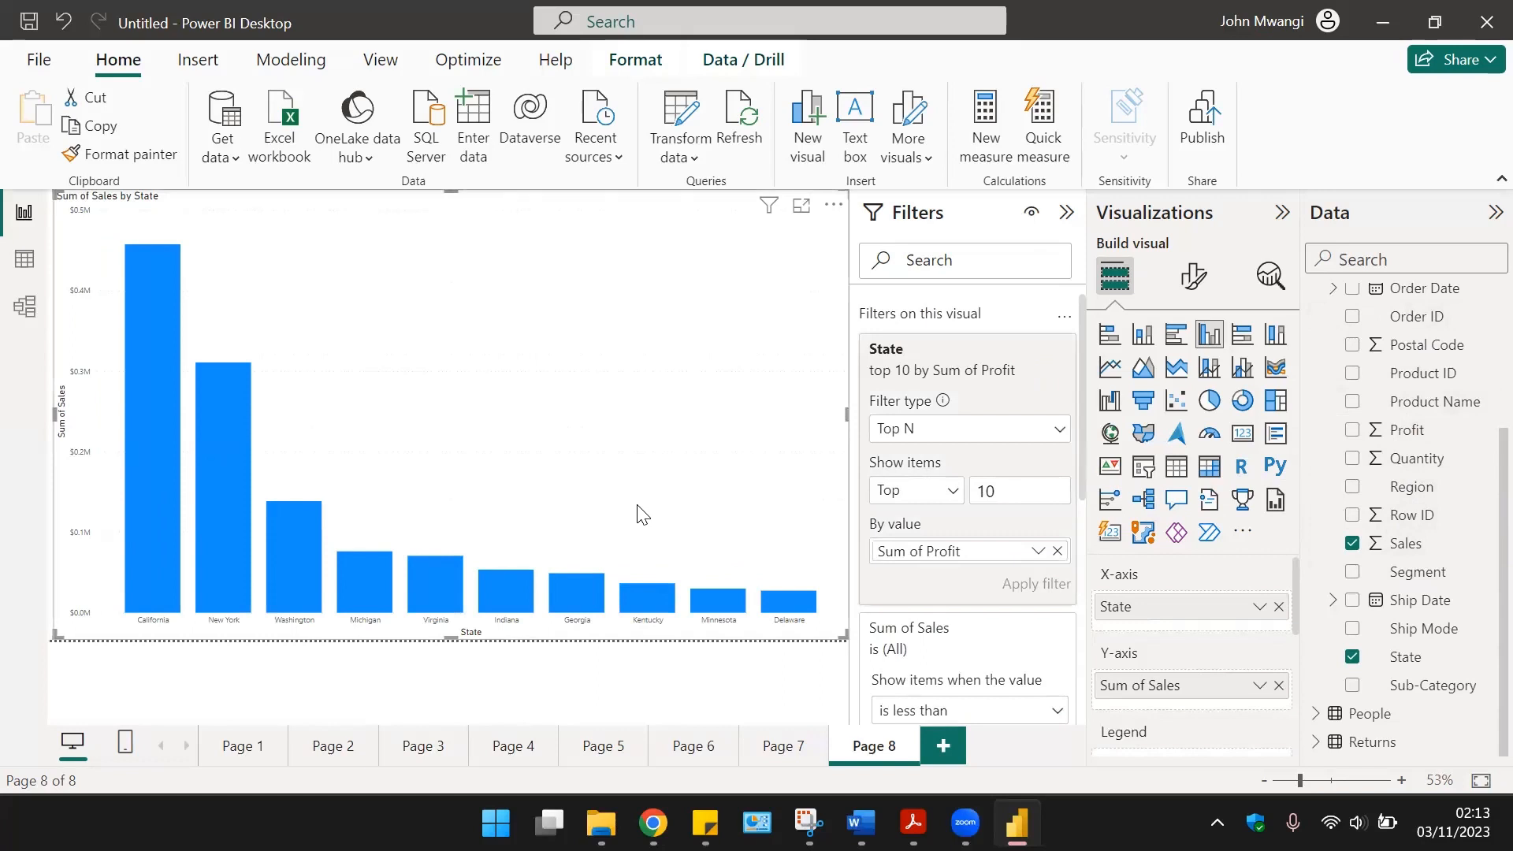
scroll(1011, 617, down, 2)
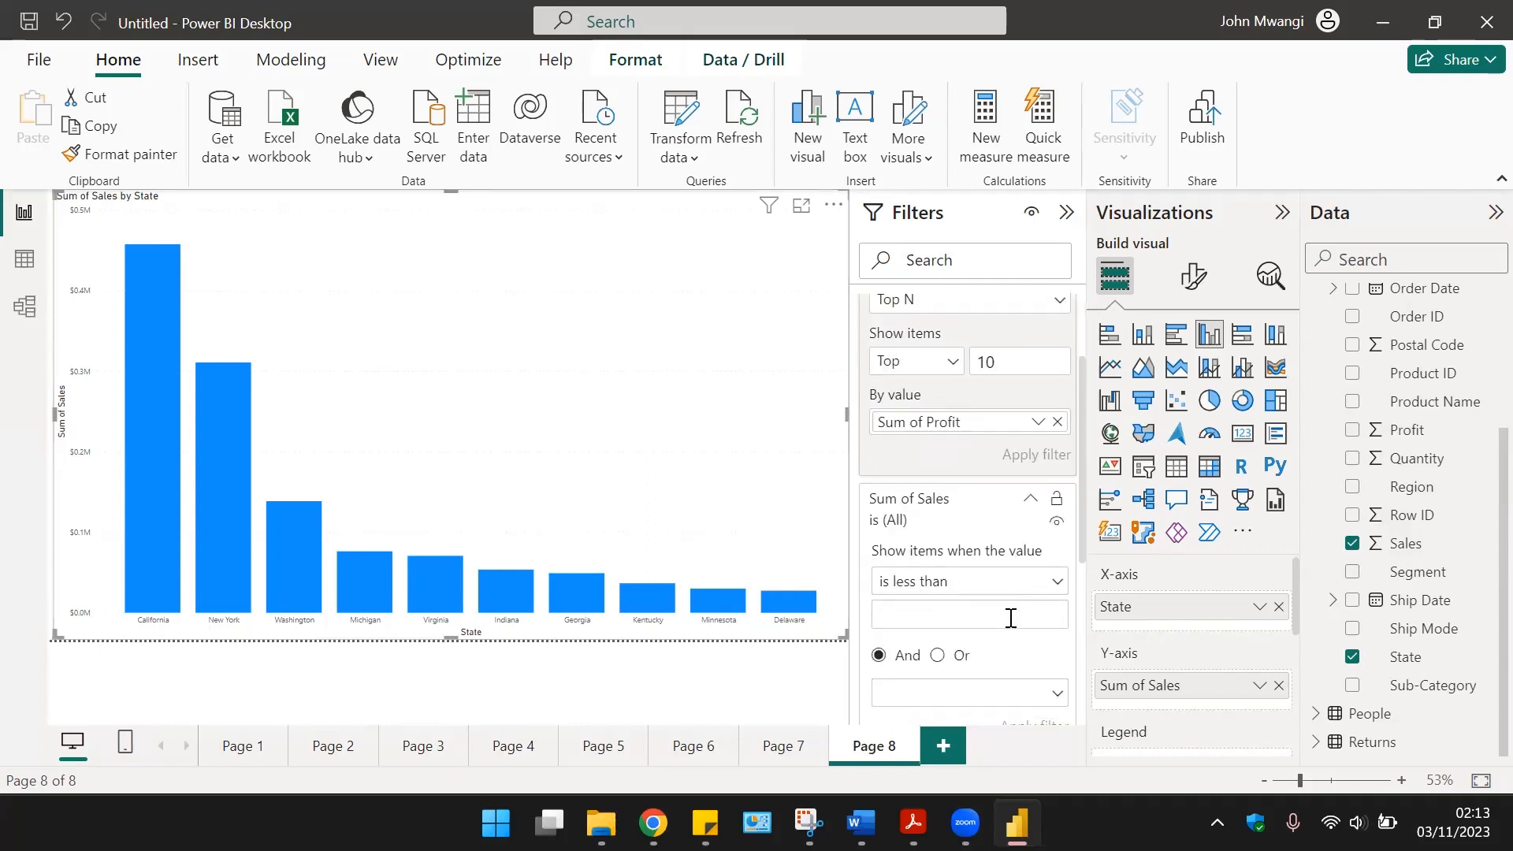
click(1030, 499)
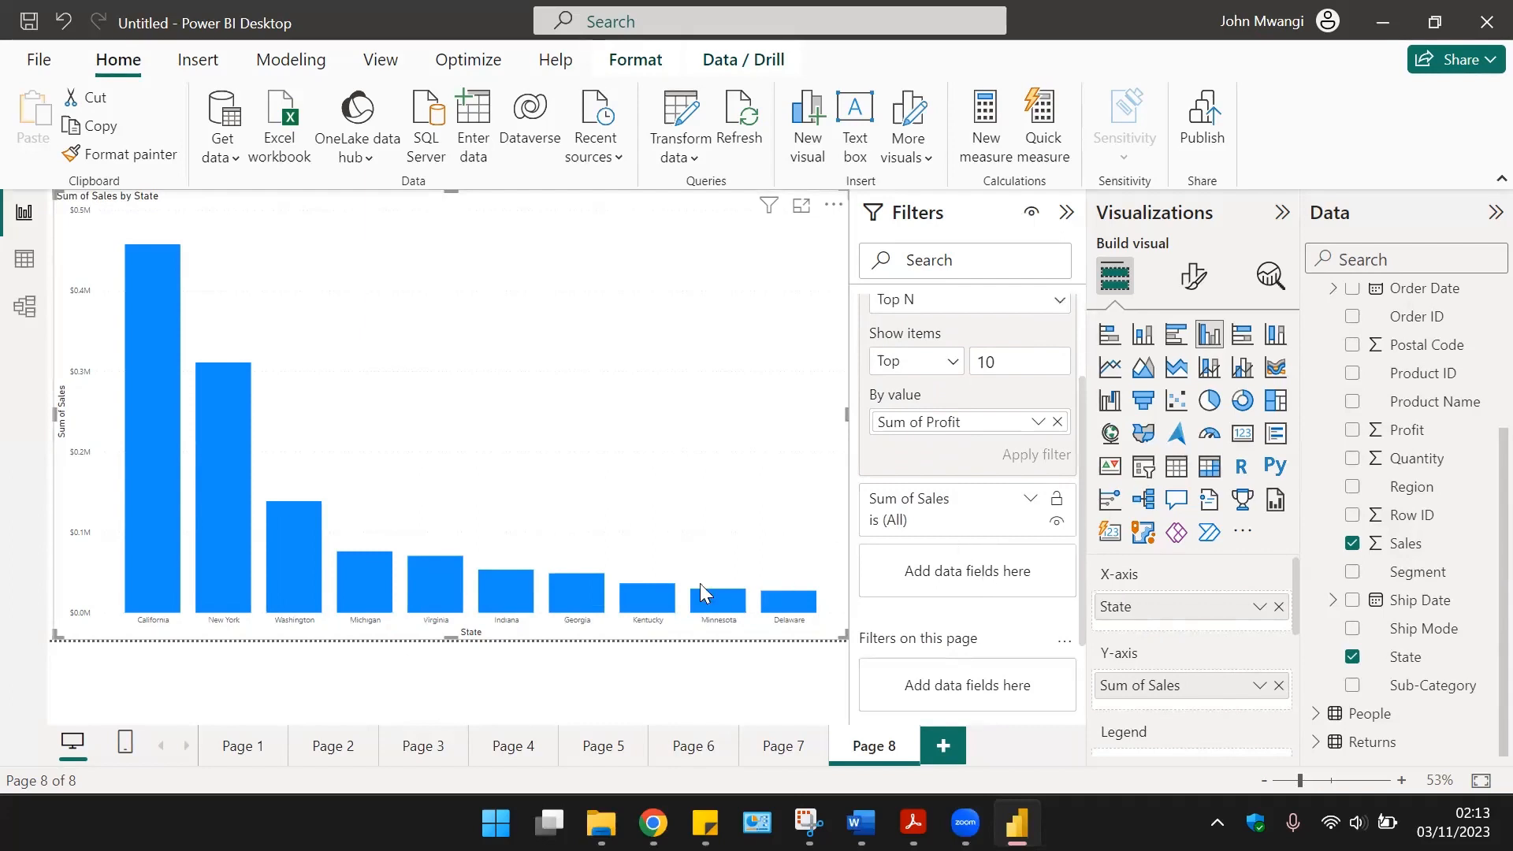
Step: On Page 3, select the area chart and set its Order Date - Day filter type to Top N
click(423, 745)
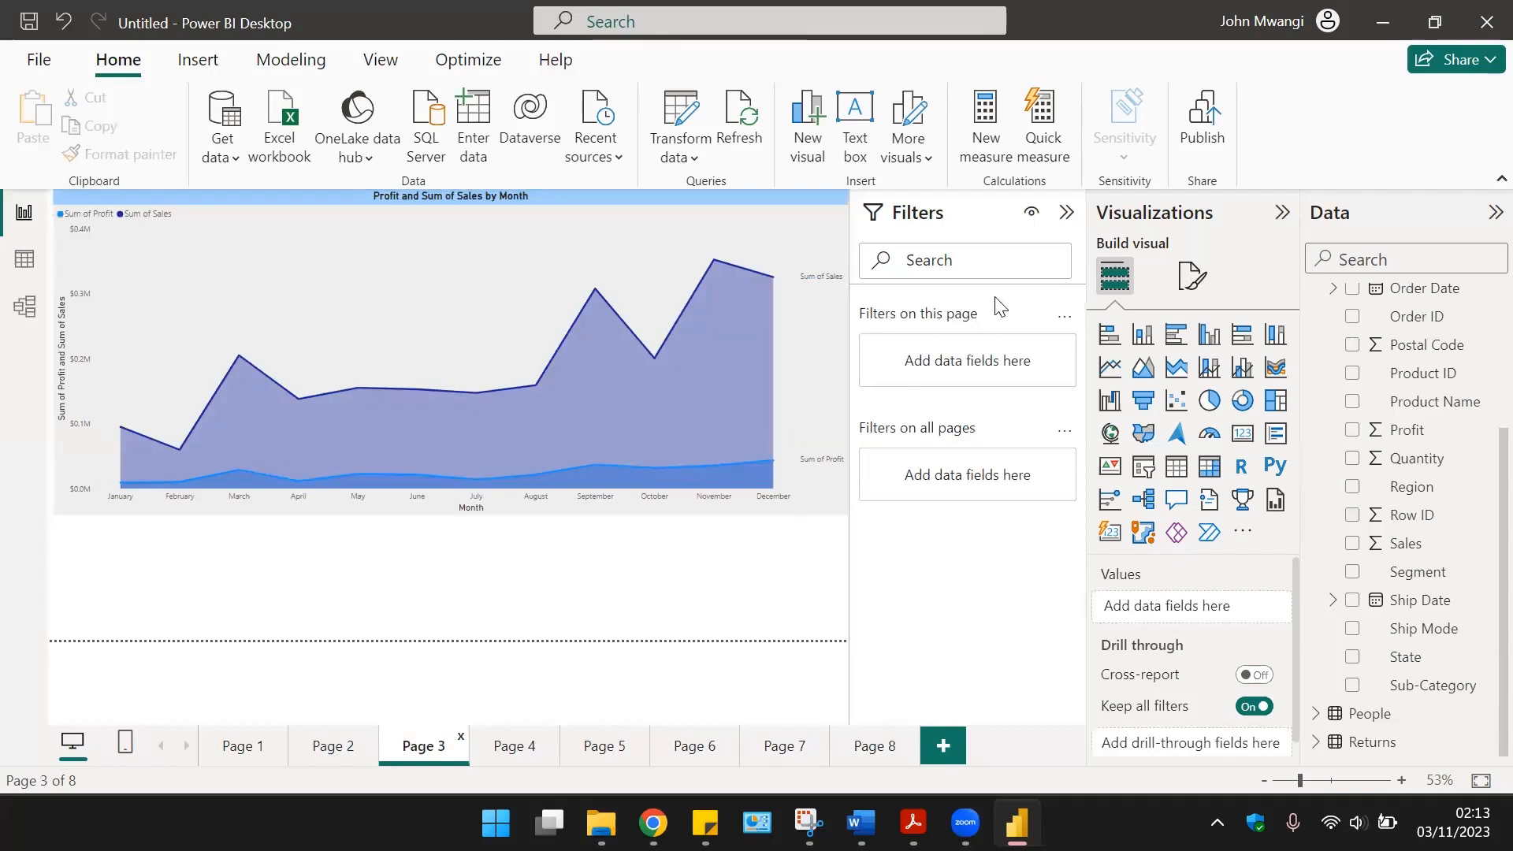
click(779, 487)
click(1029, 351)
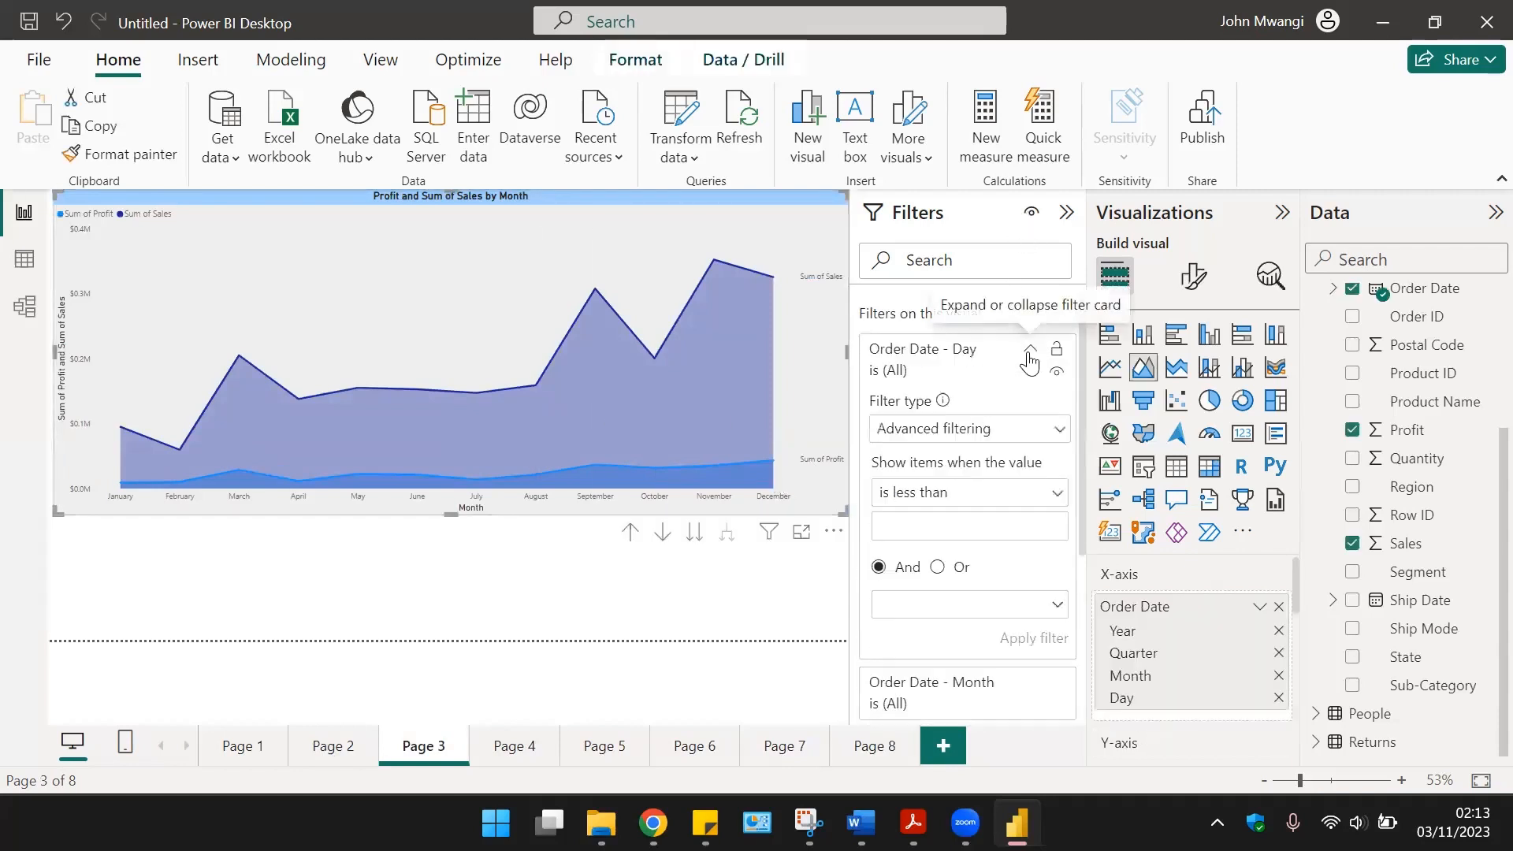
click(1015, 431)
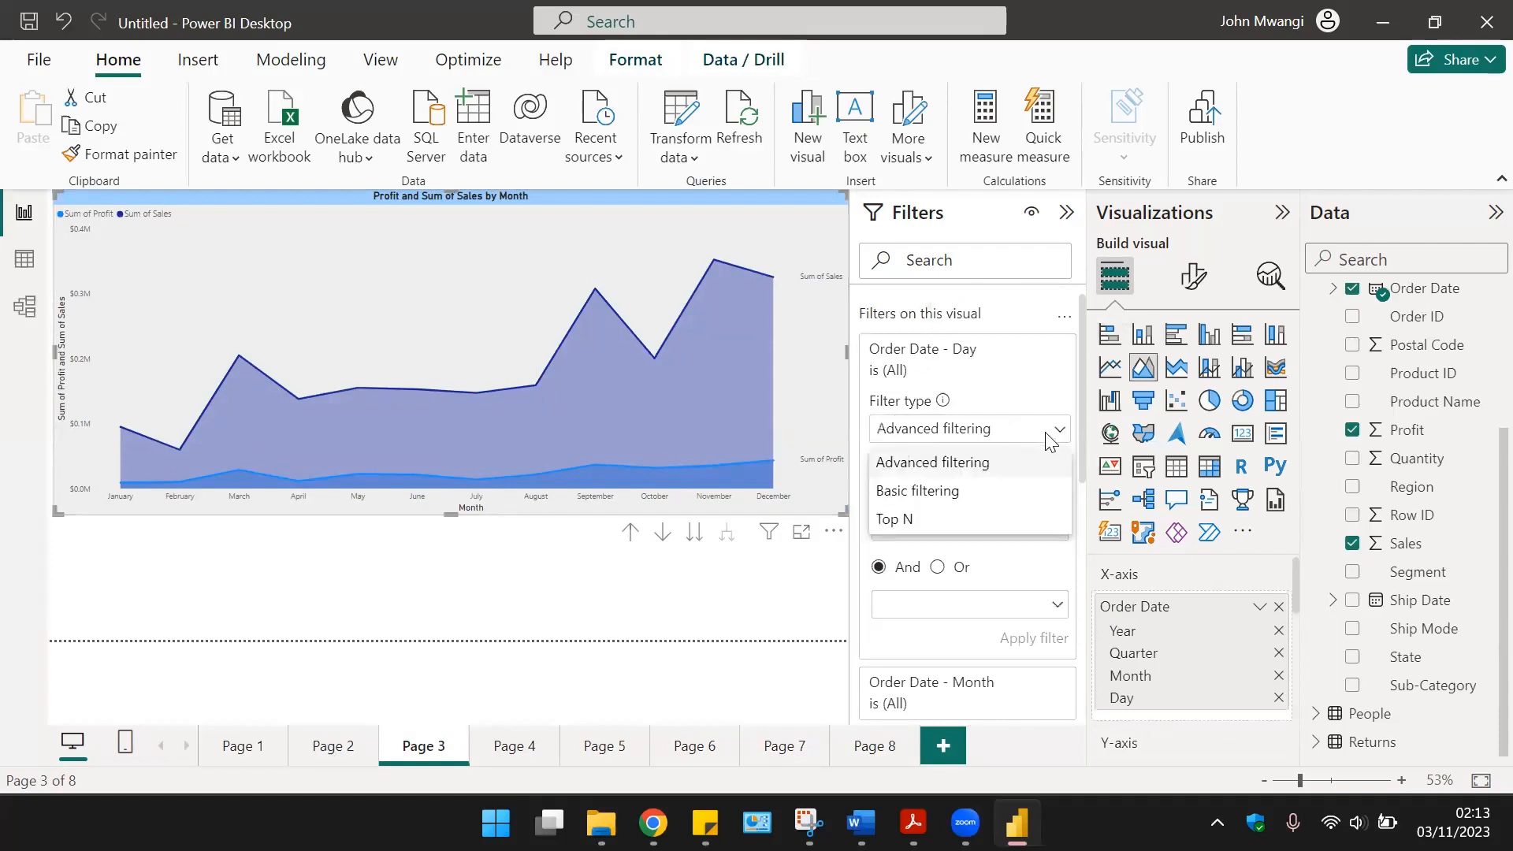
click(876, 520)
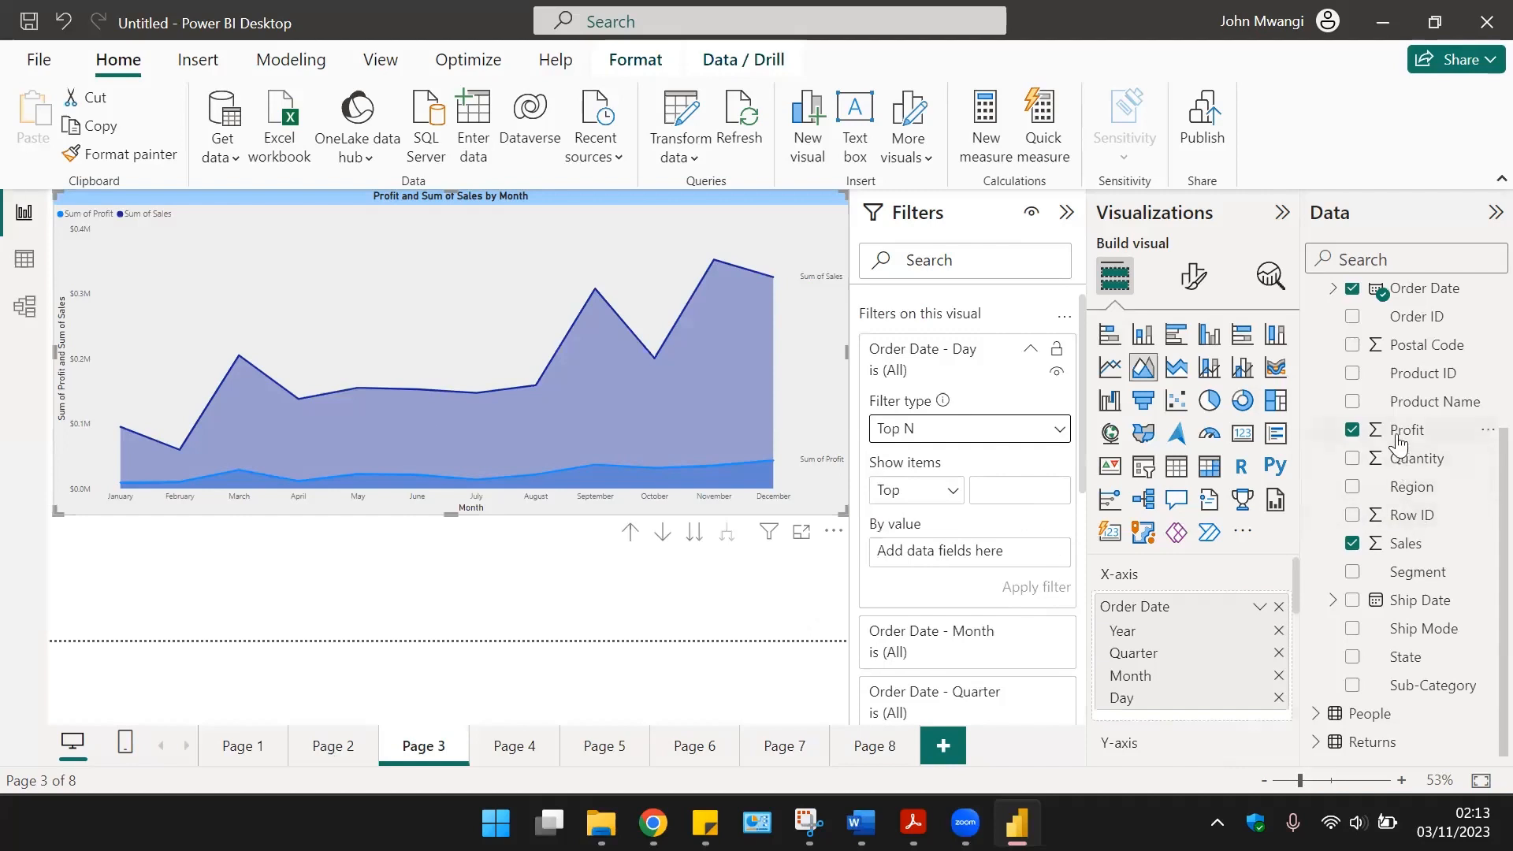
Step: Filter Order Date - Day to the top 20 items by sum of Profit, and clear that filter again
drag(1399, 444, 993, 551)
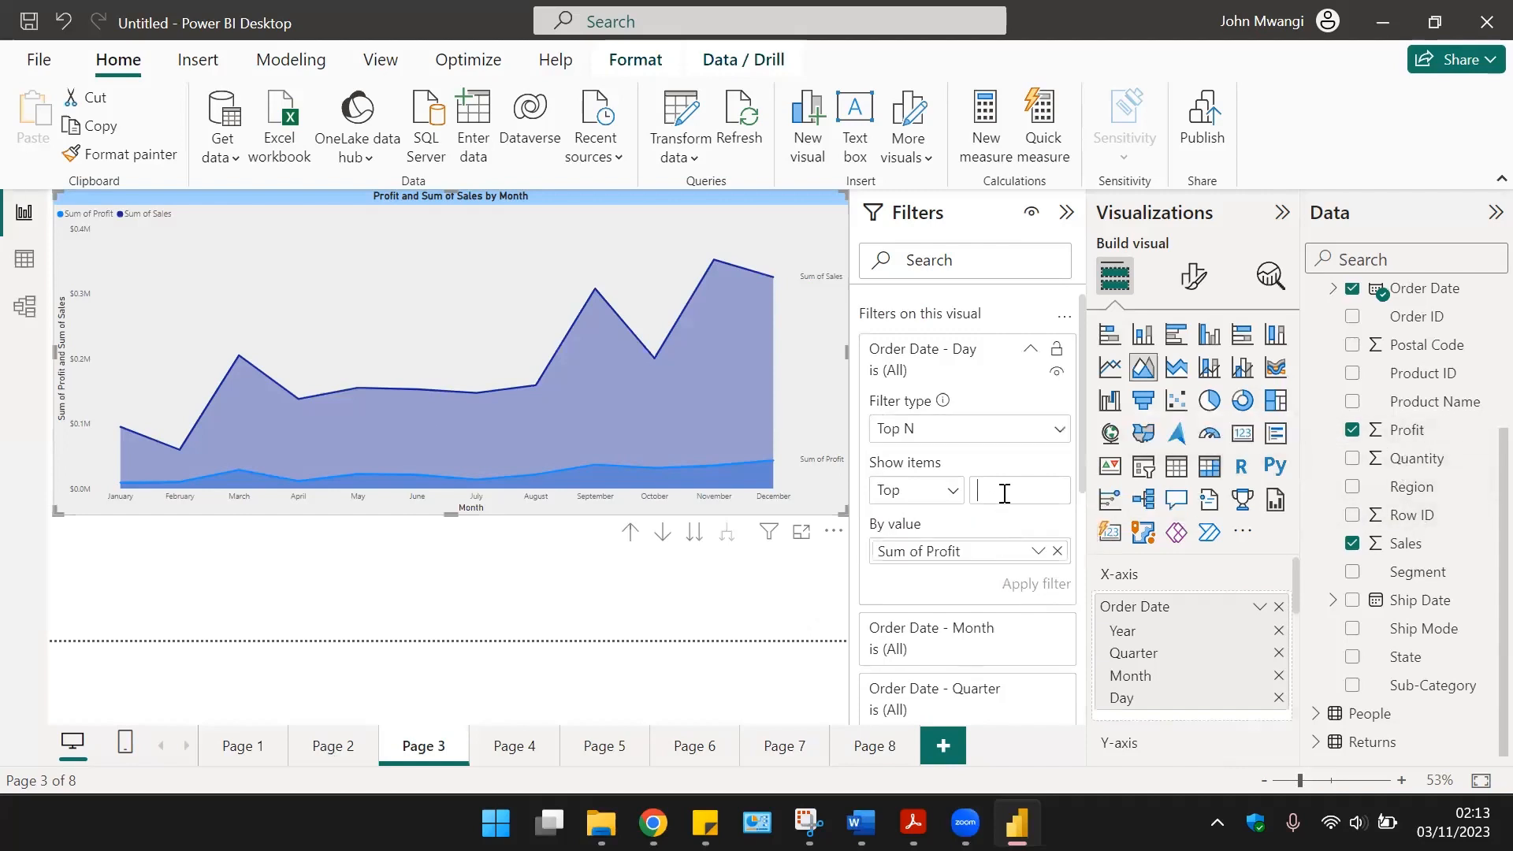
text(20)
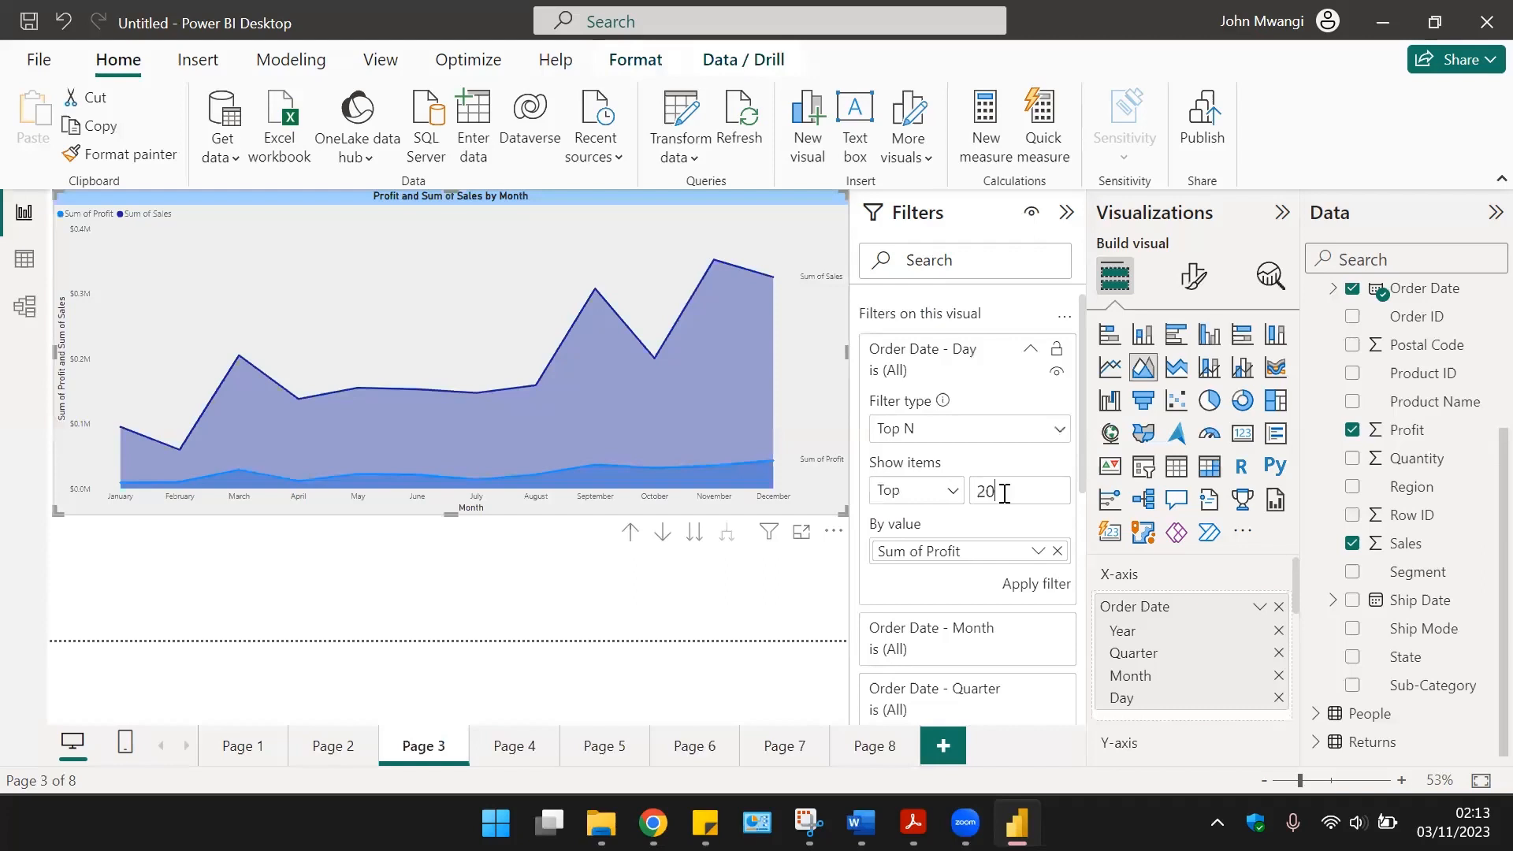
click(1031, 591)
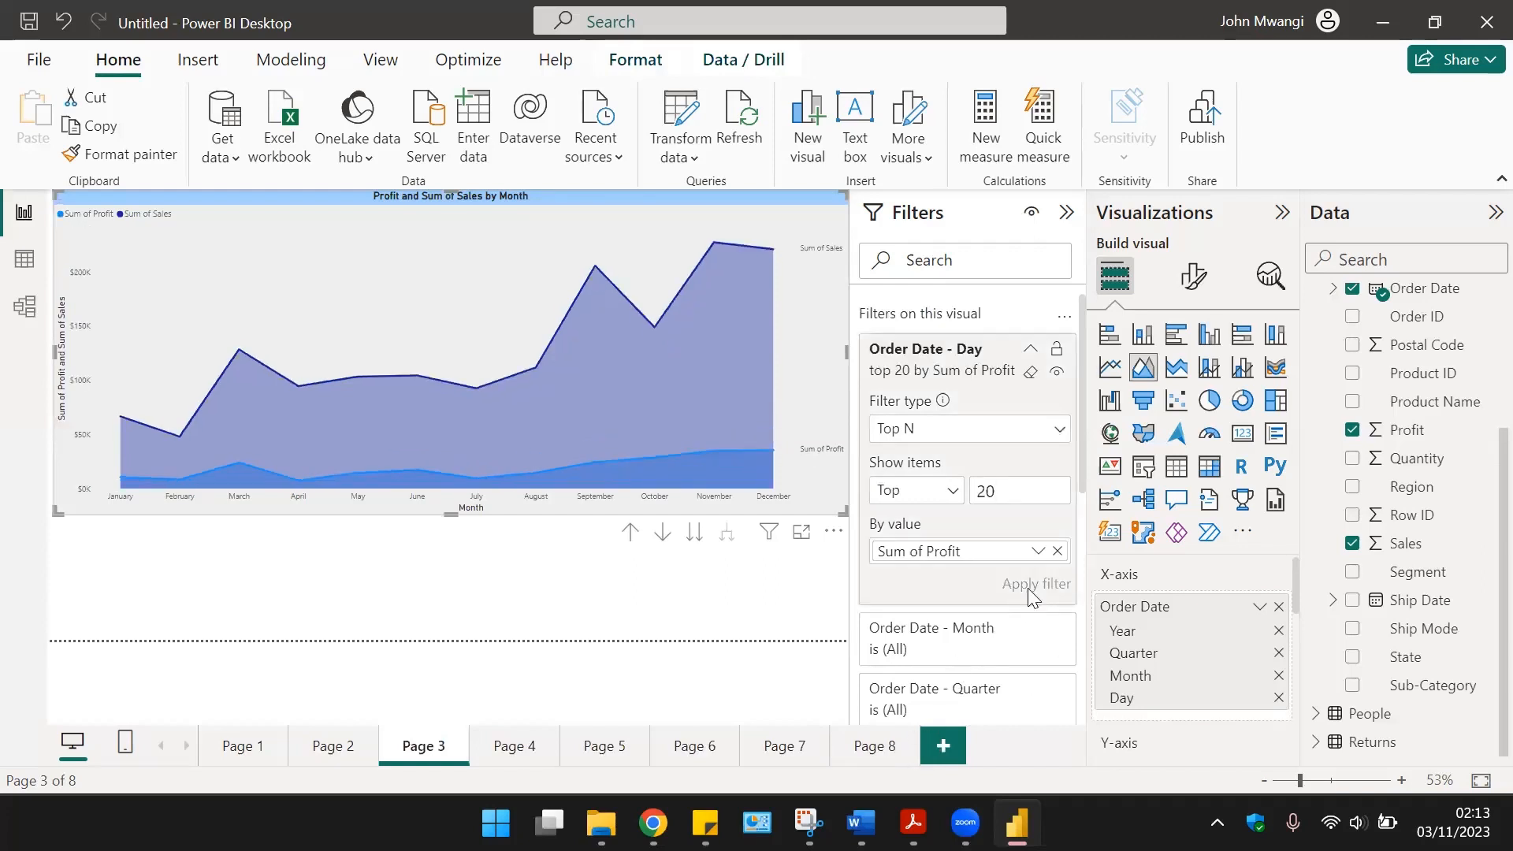
click(1030, 371)
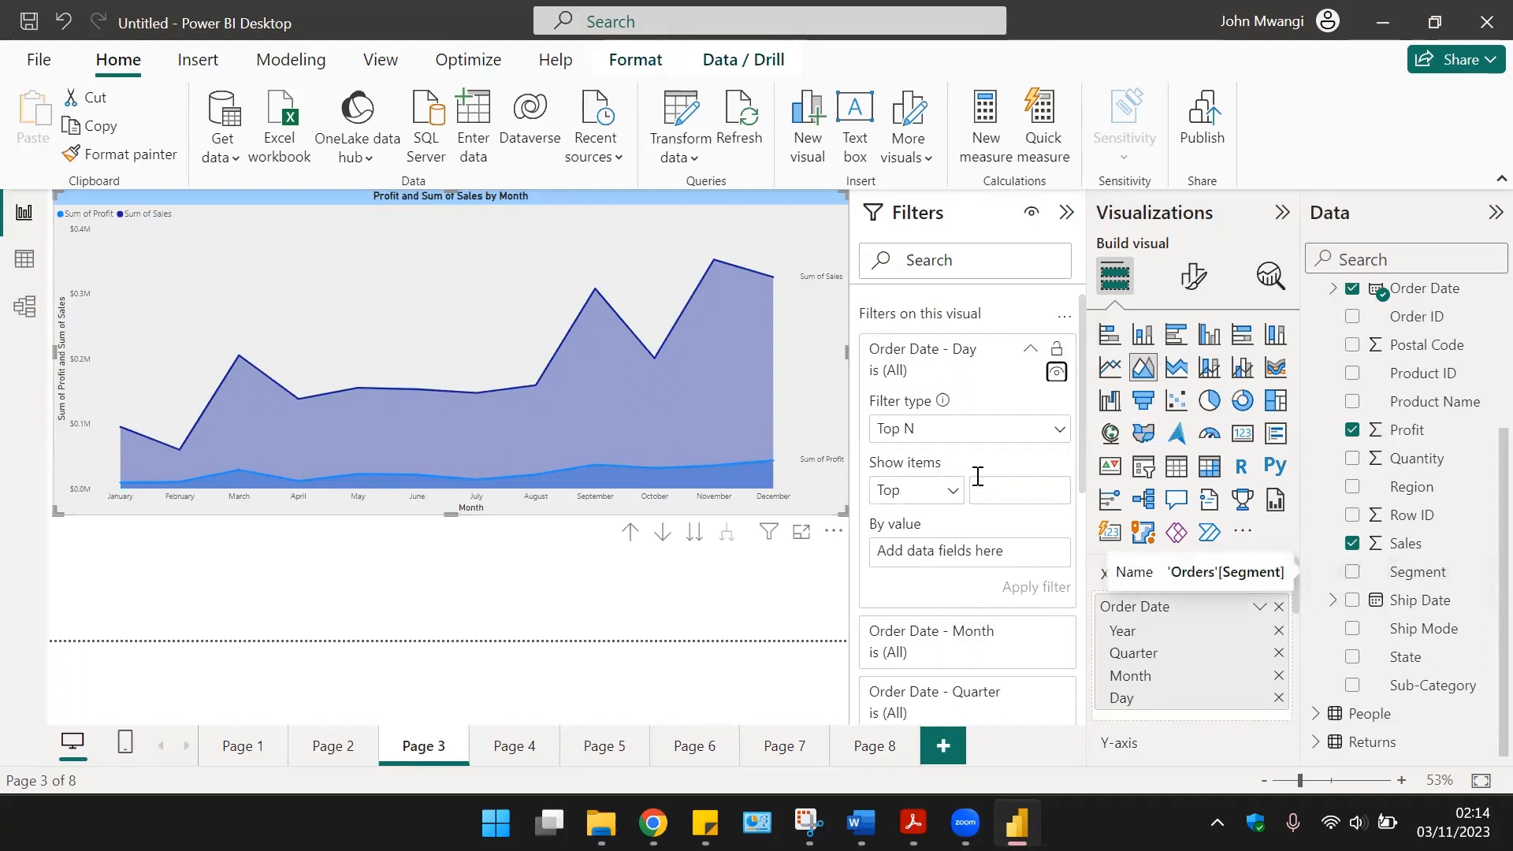
Step: Expand the Order Date - Quarter filter, show only Qtr 3 in the chart, and deselect it again
scroll(993, 542, down, 3)
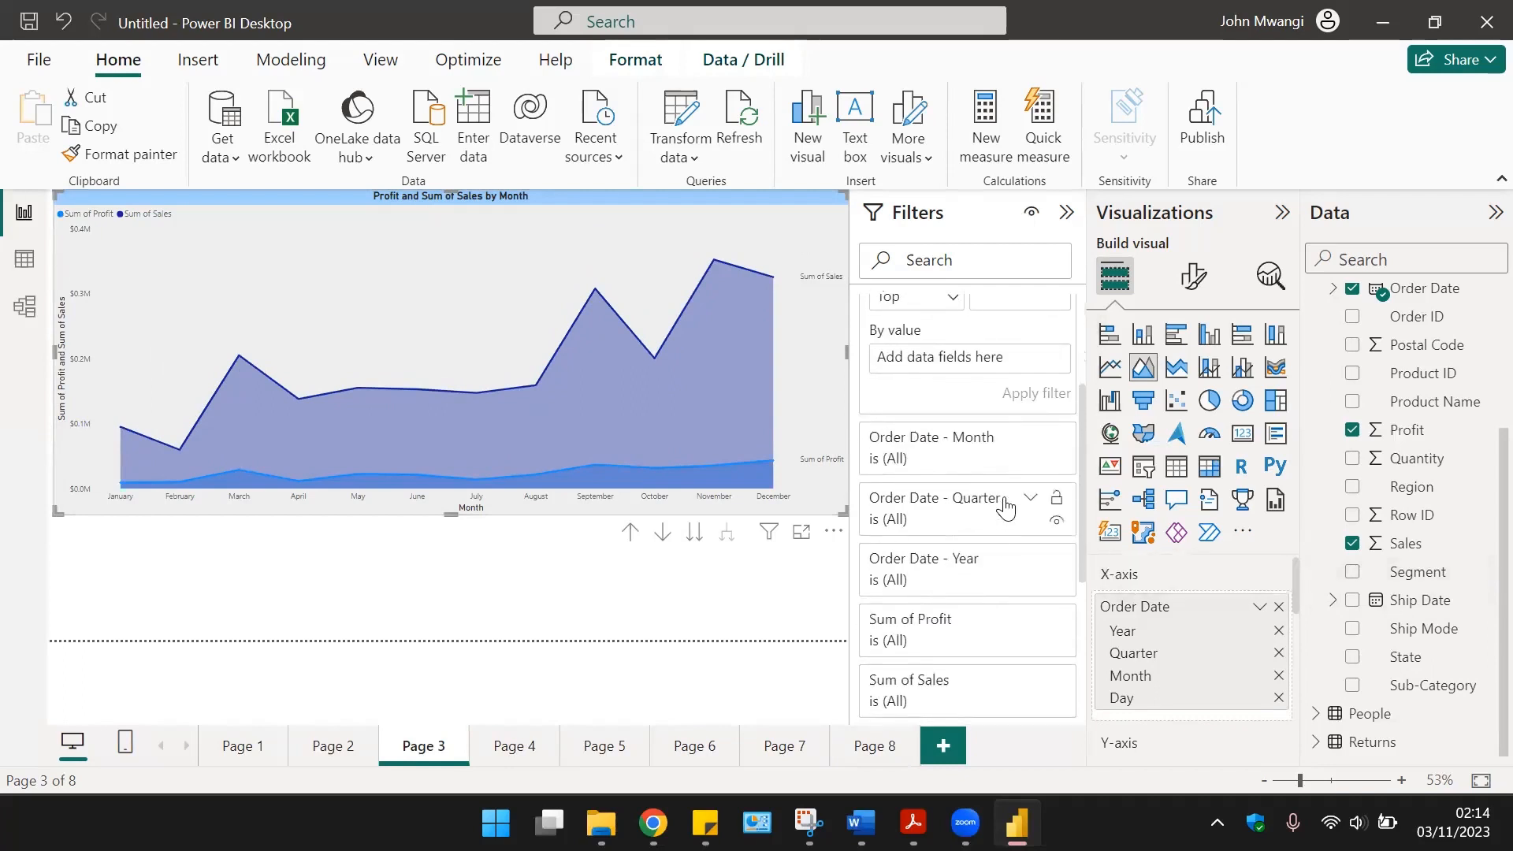
click(980, 520)
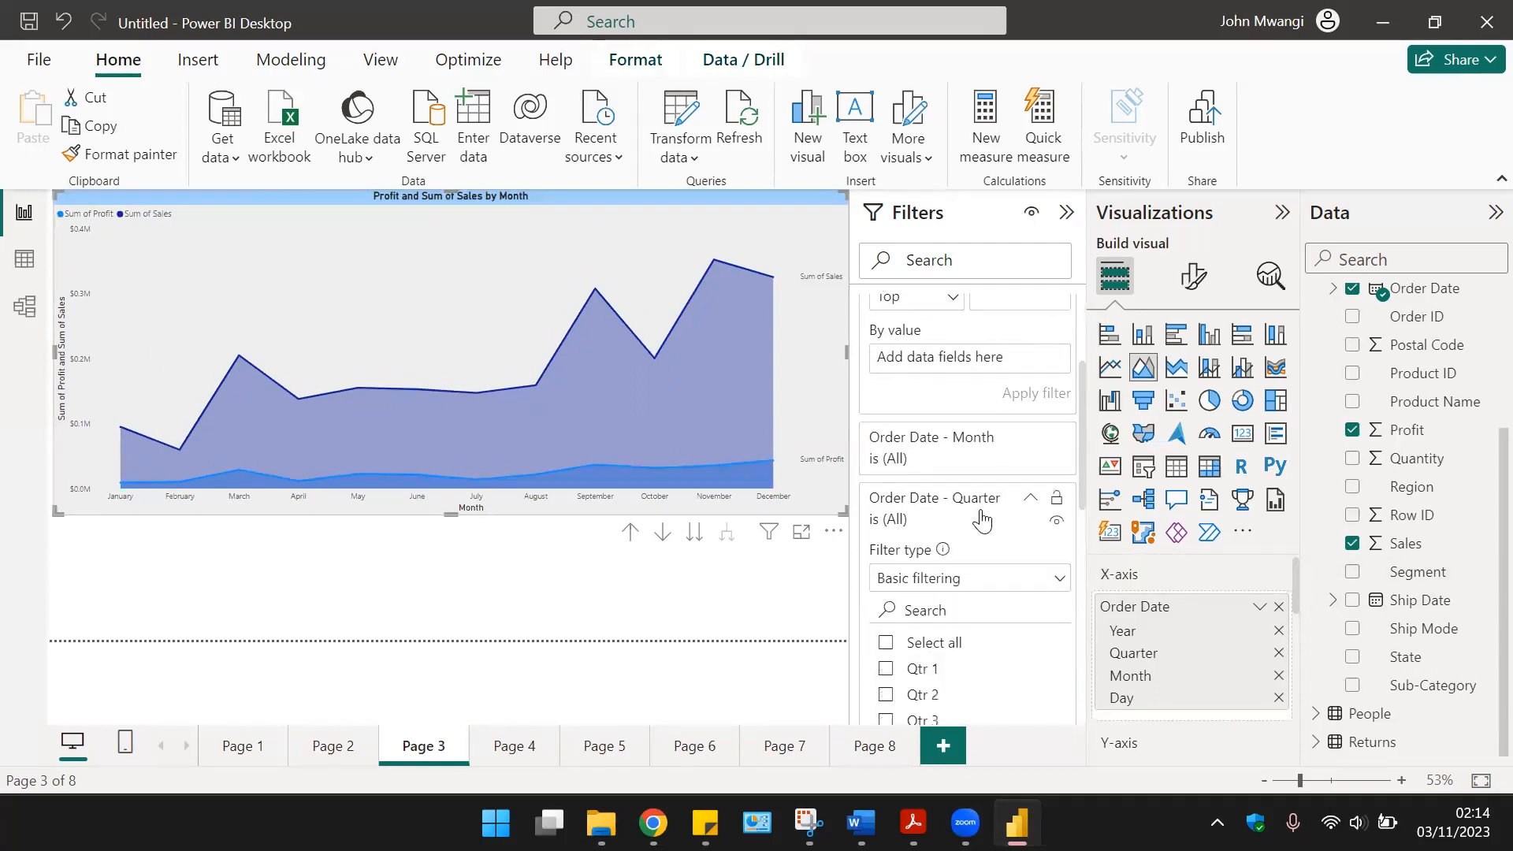
click(980, 520)
click(980, 520)
scroll(977, 622, down, 3)
click(885, 592)
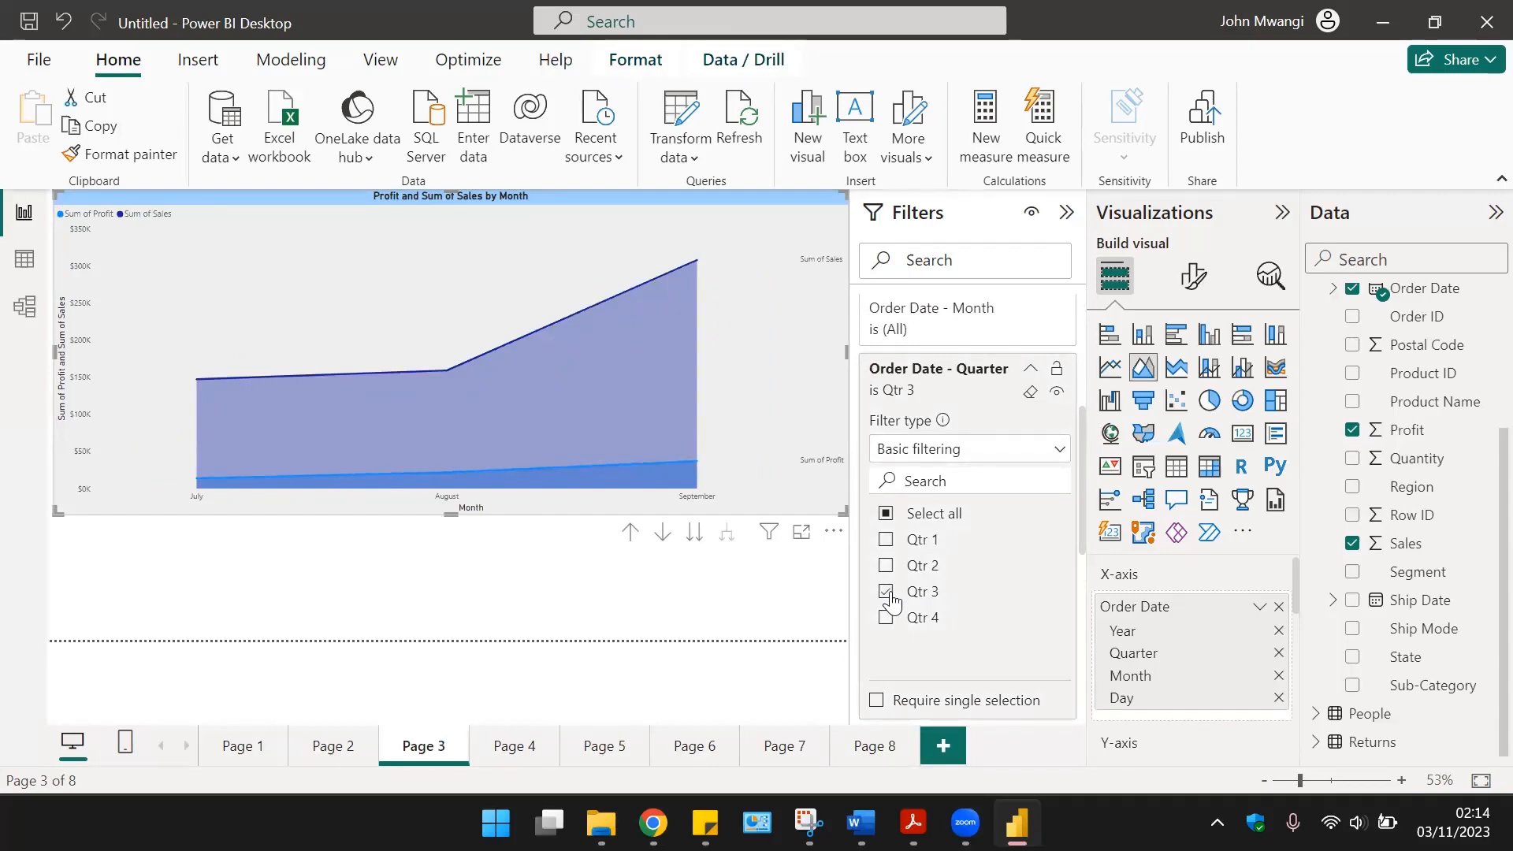
click(890, 597)
Step: Filter the chart by Qtr 4 and by Qtr 1 separately, deselecting each, and collapse the Order Date - Quarter filter
click(886, 620)
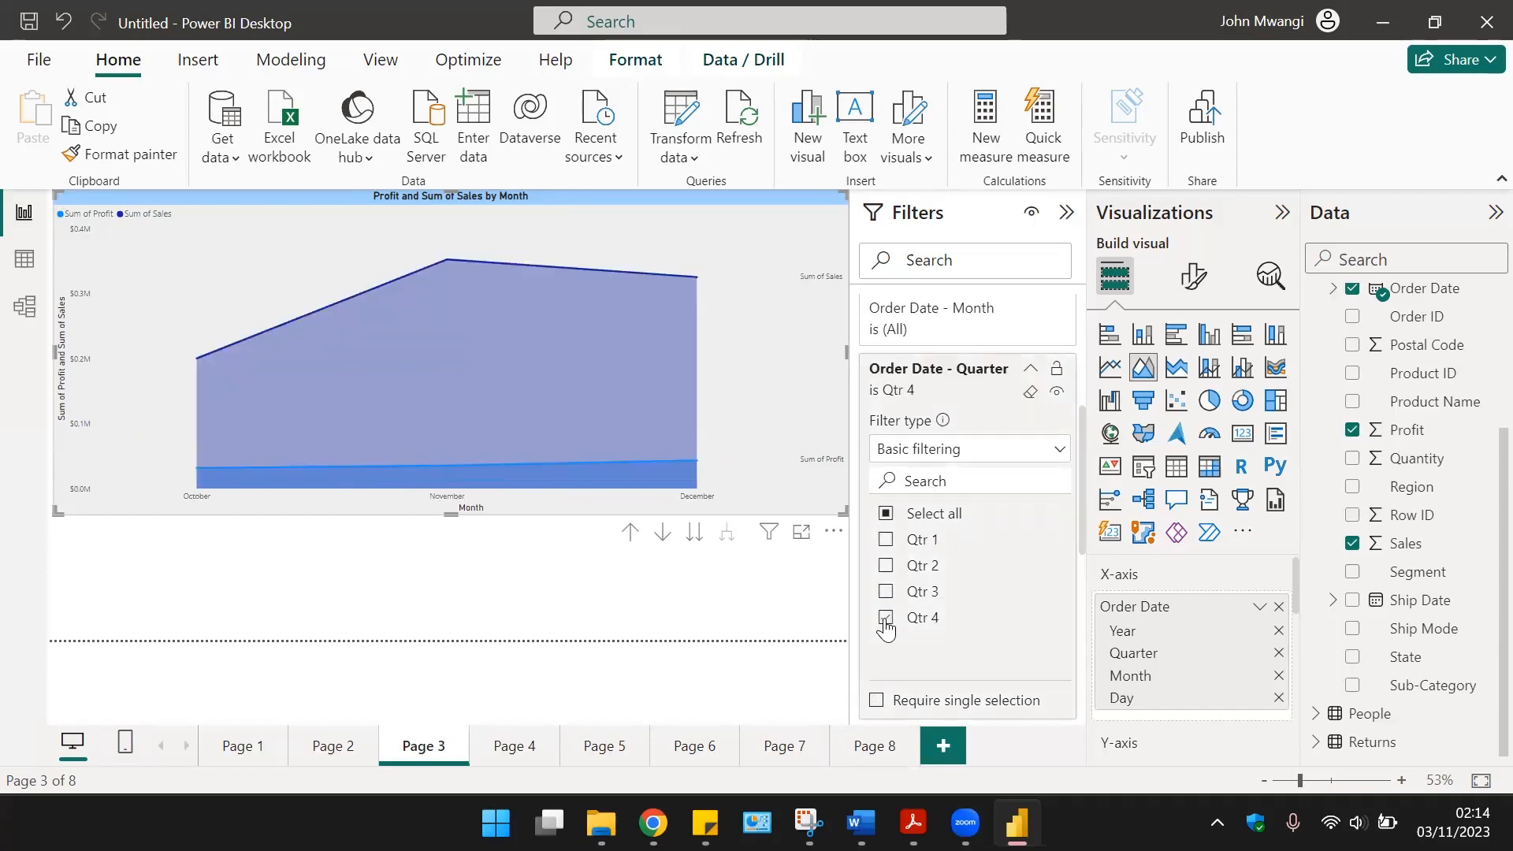
click(885, 619)
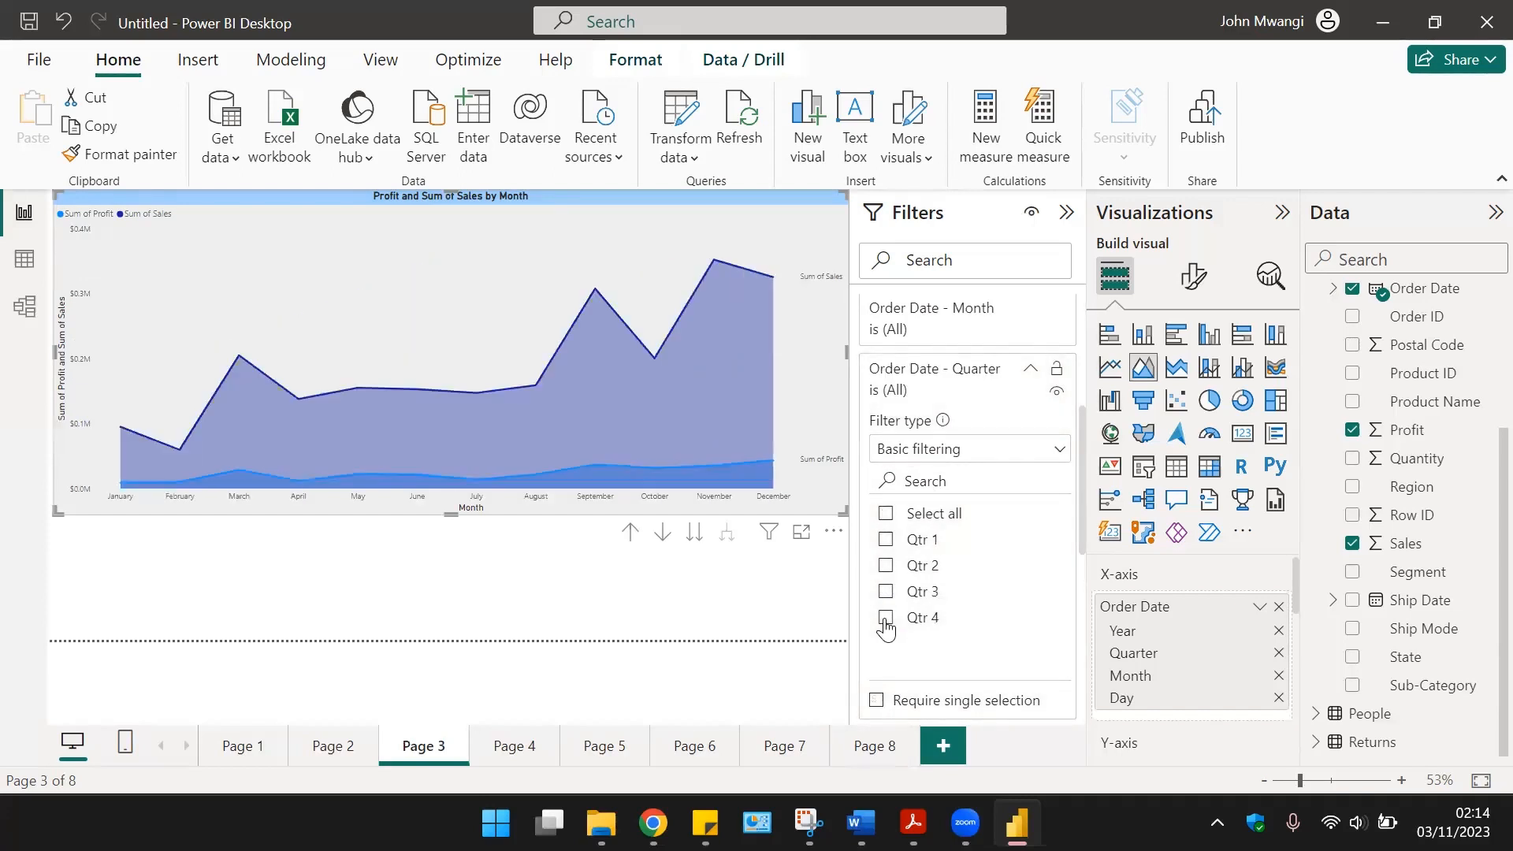
click(885, 542)
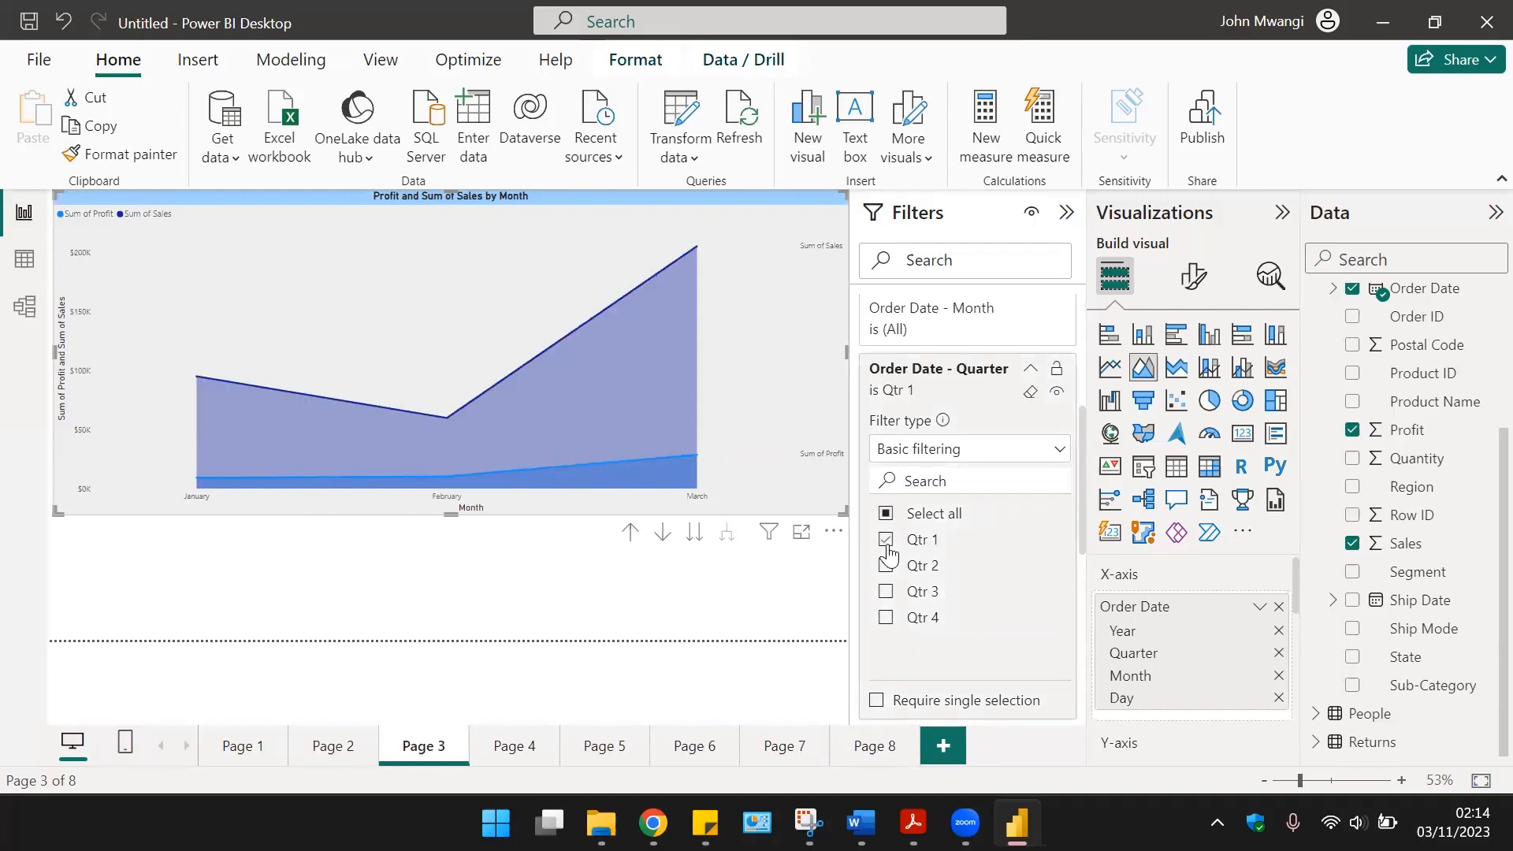
click(887, 542)
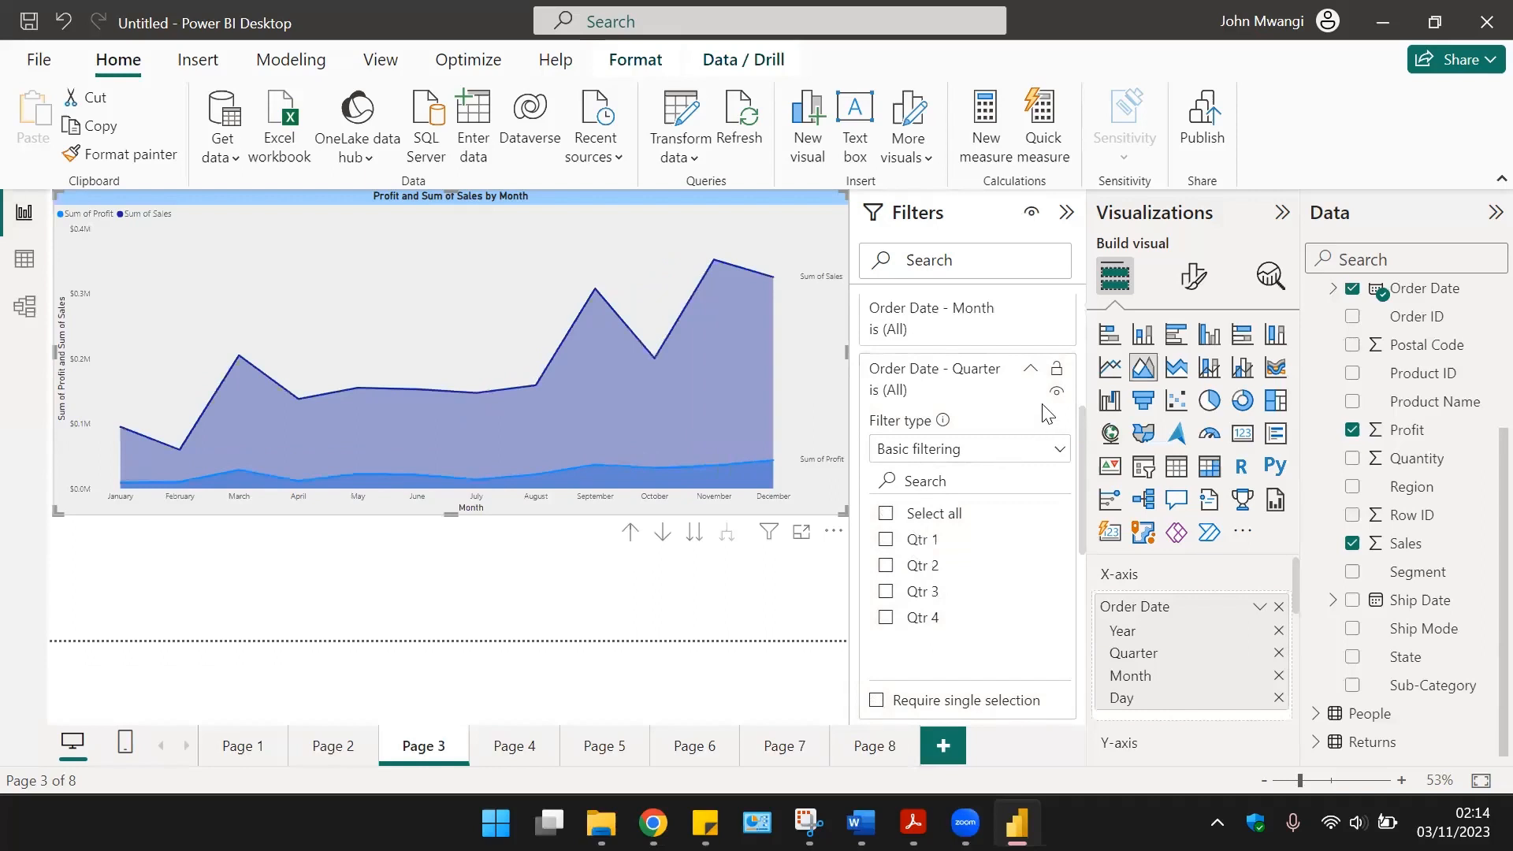
click(1029, 368)
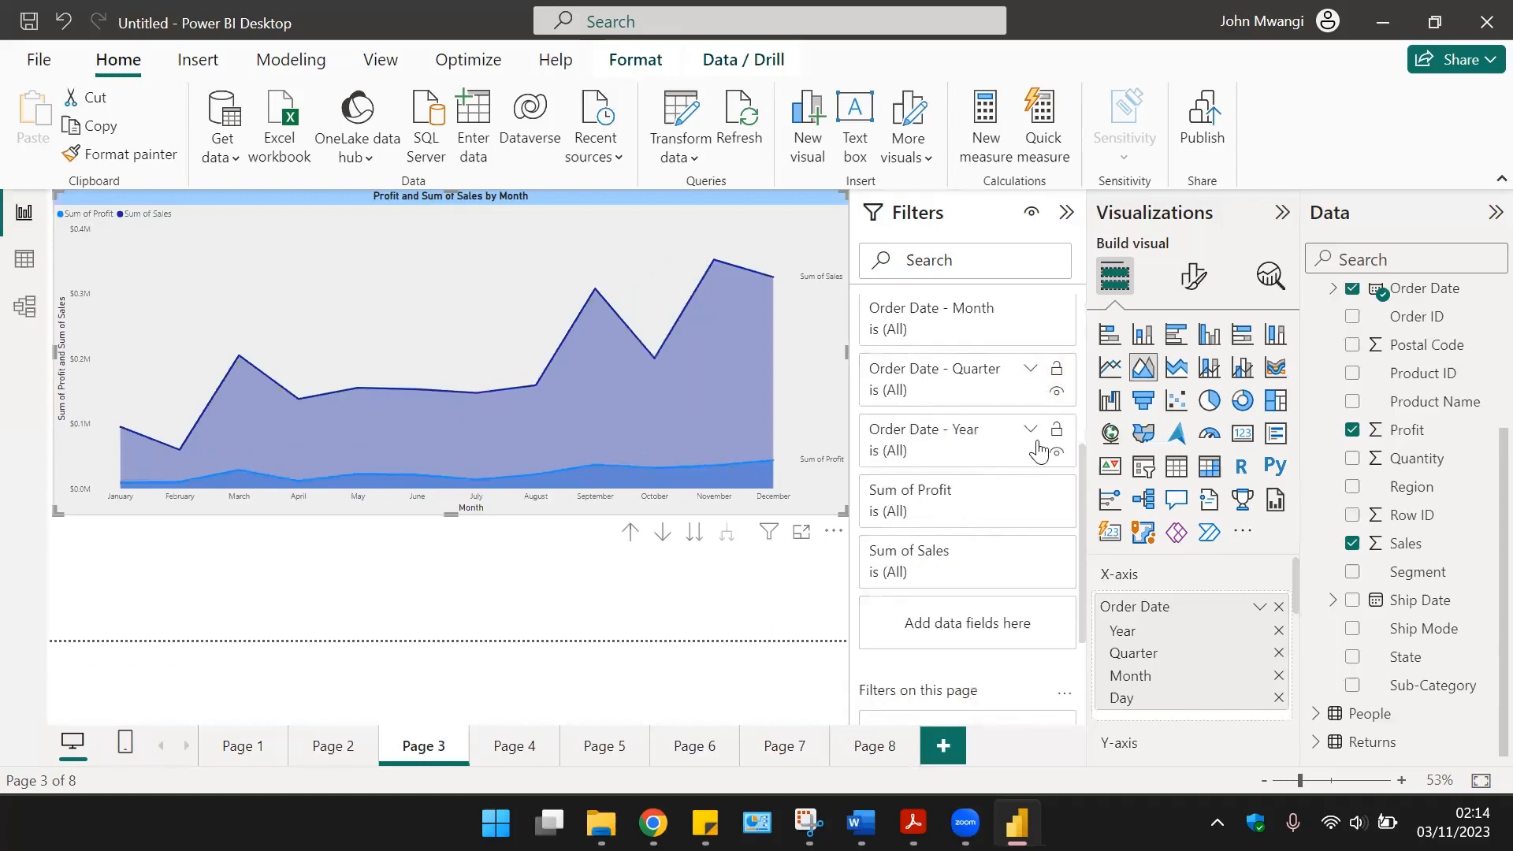
Step: Switch the Order Date - Year filter to basic filtering, and try 2015 as the only year before deselecting it
click(1025, 433)
click(955, 511)
click(951, 572)
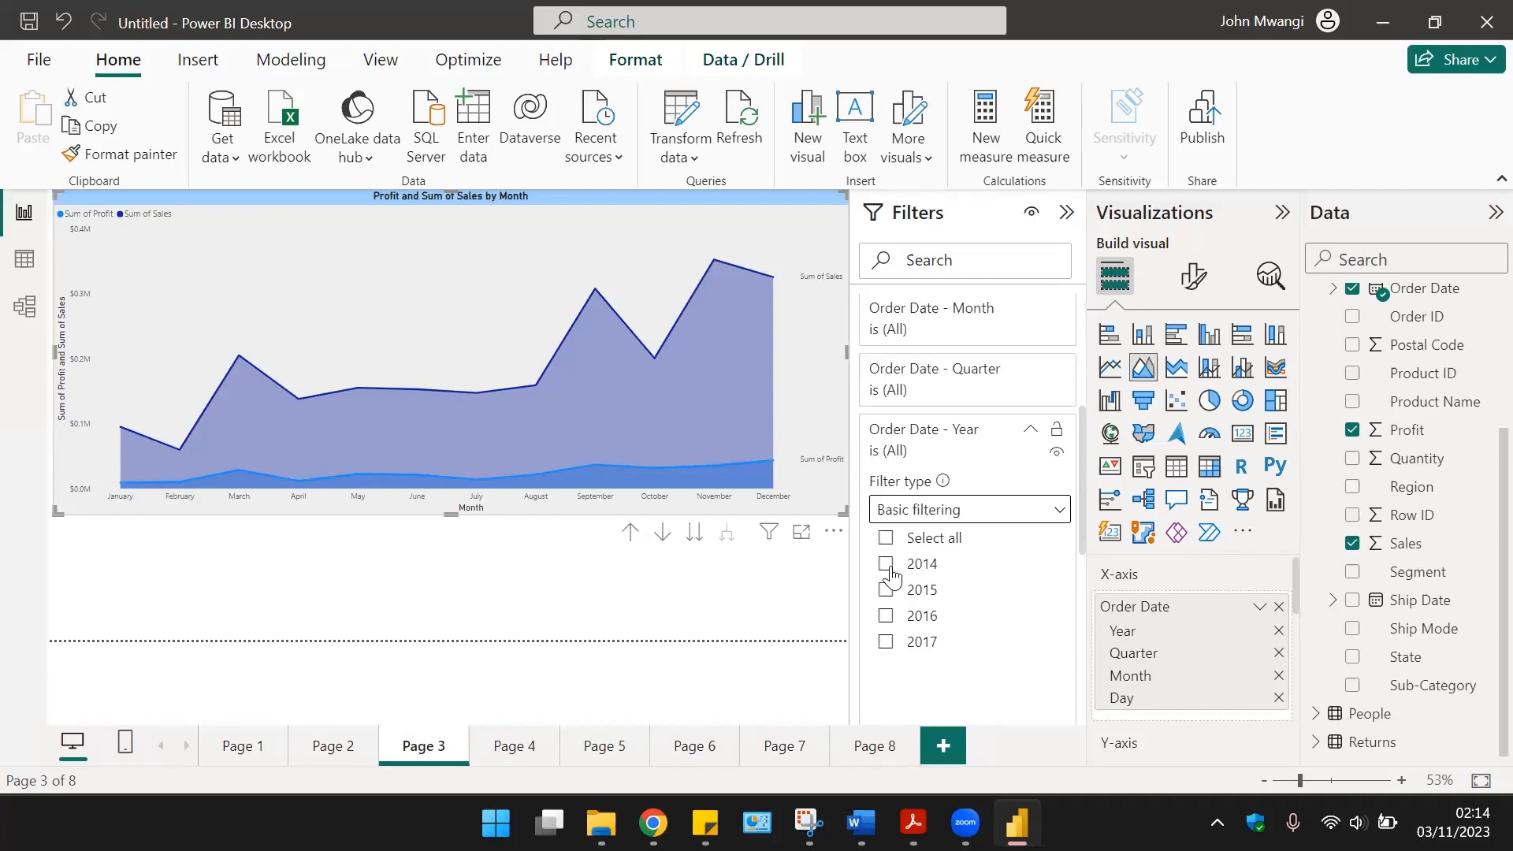
click(887, 593)
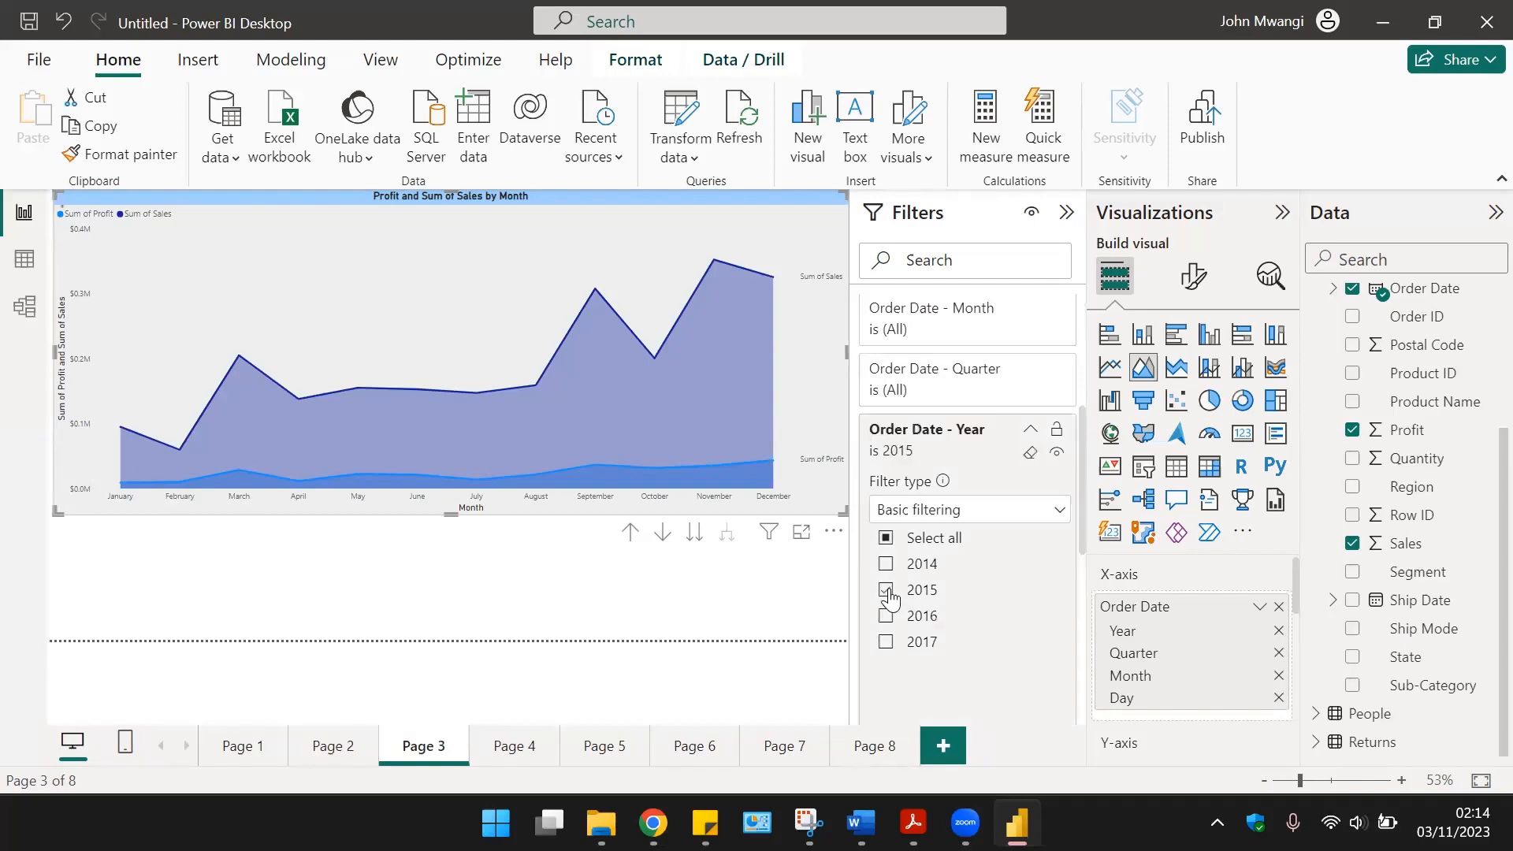
click(888, 595)
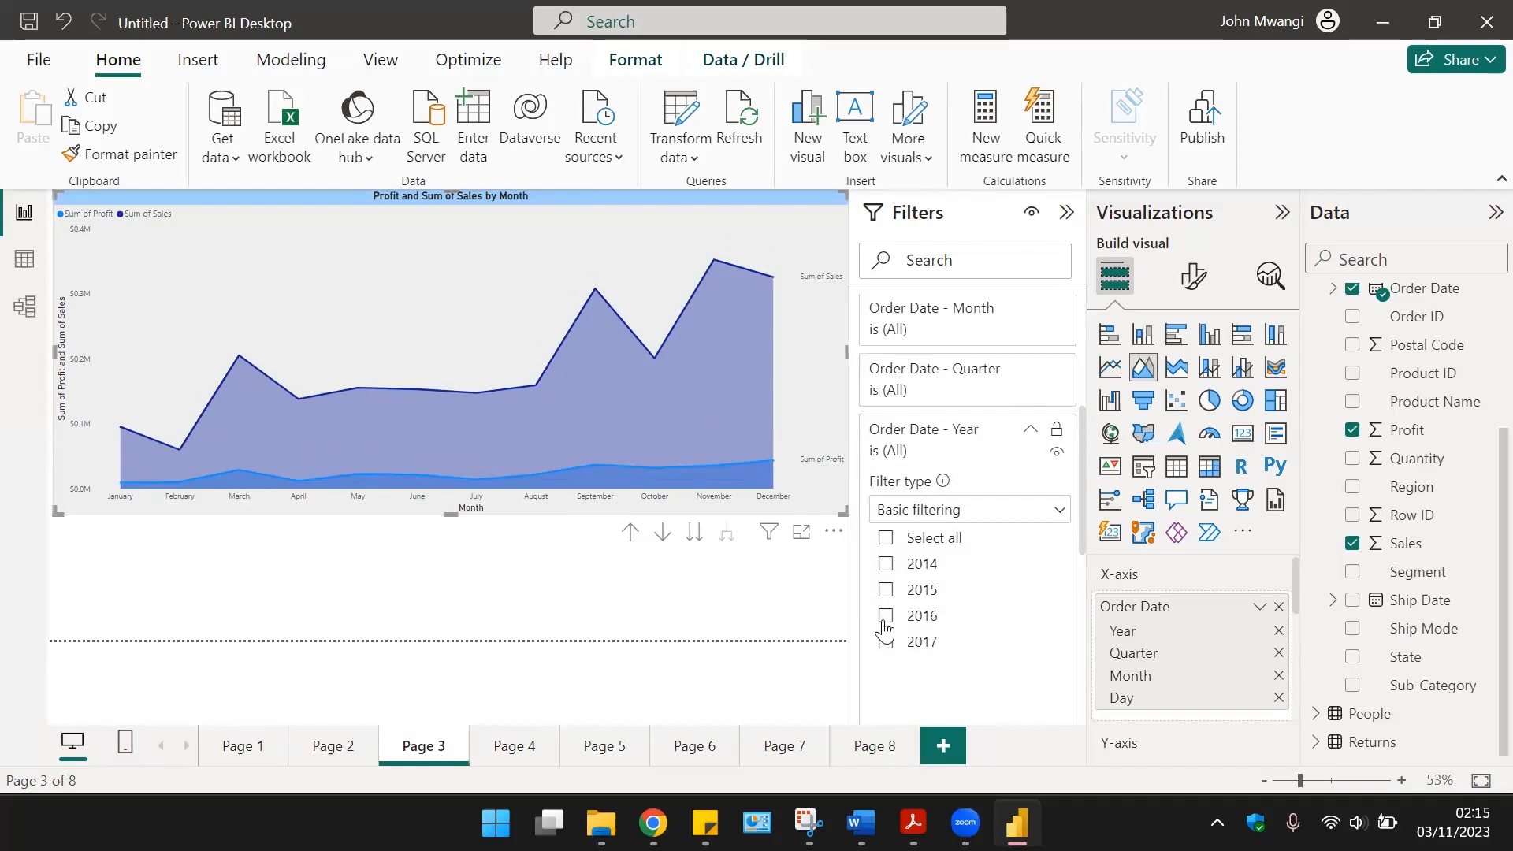
Step: Filter Order Date - Year to 2014 and 2016, restore all years, and collapse the filter
click(886, 618)
click(887, 566)
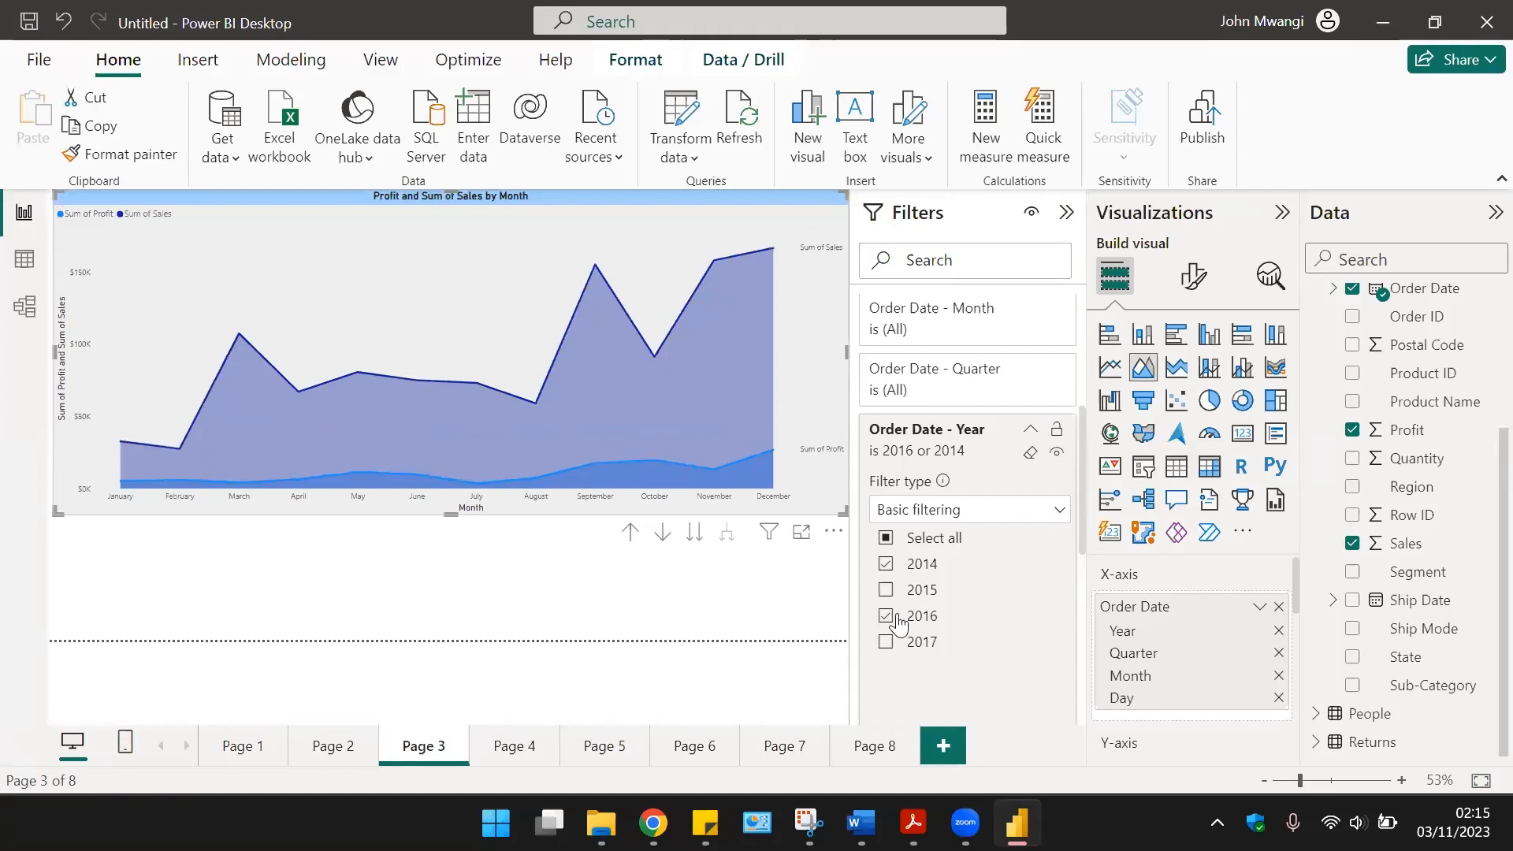
click(889, 543)
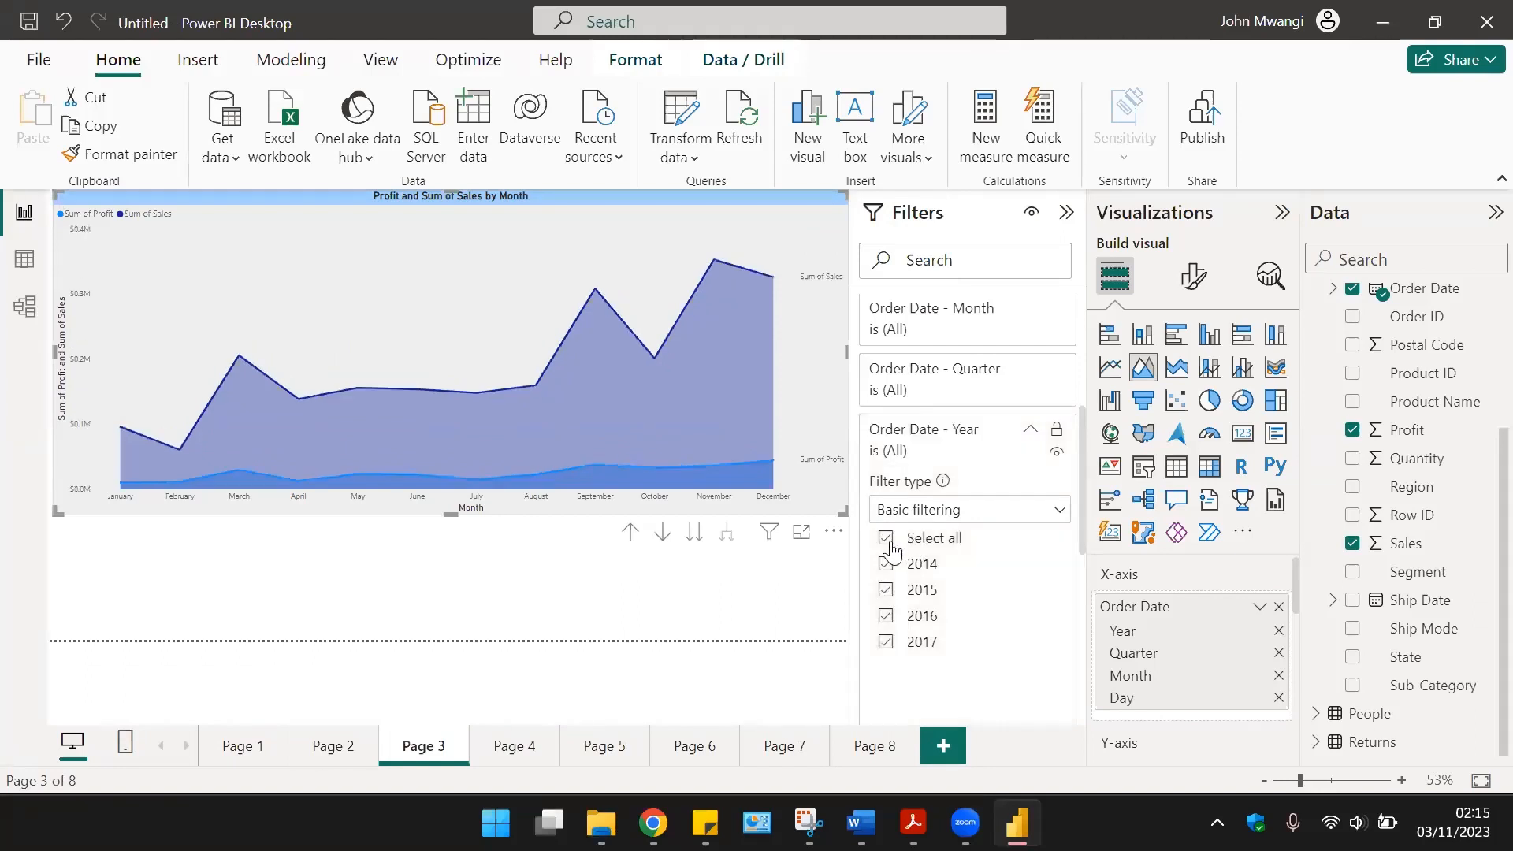
click(1029, 434)
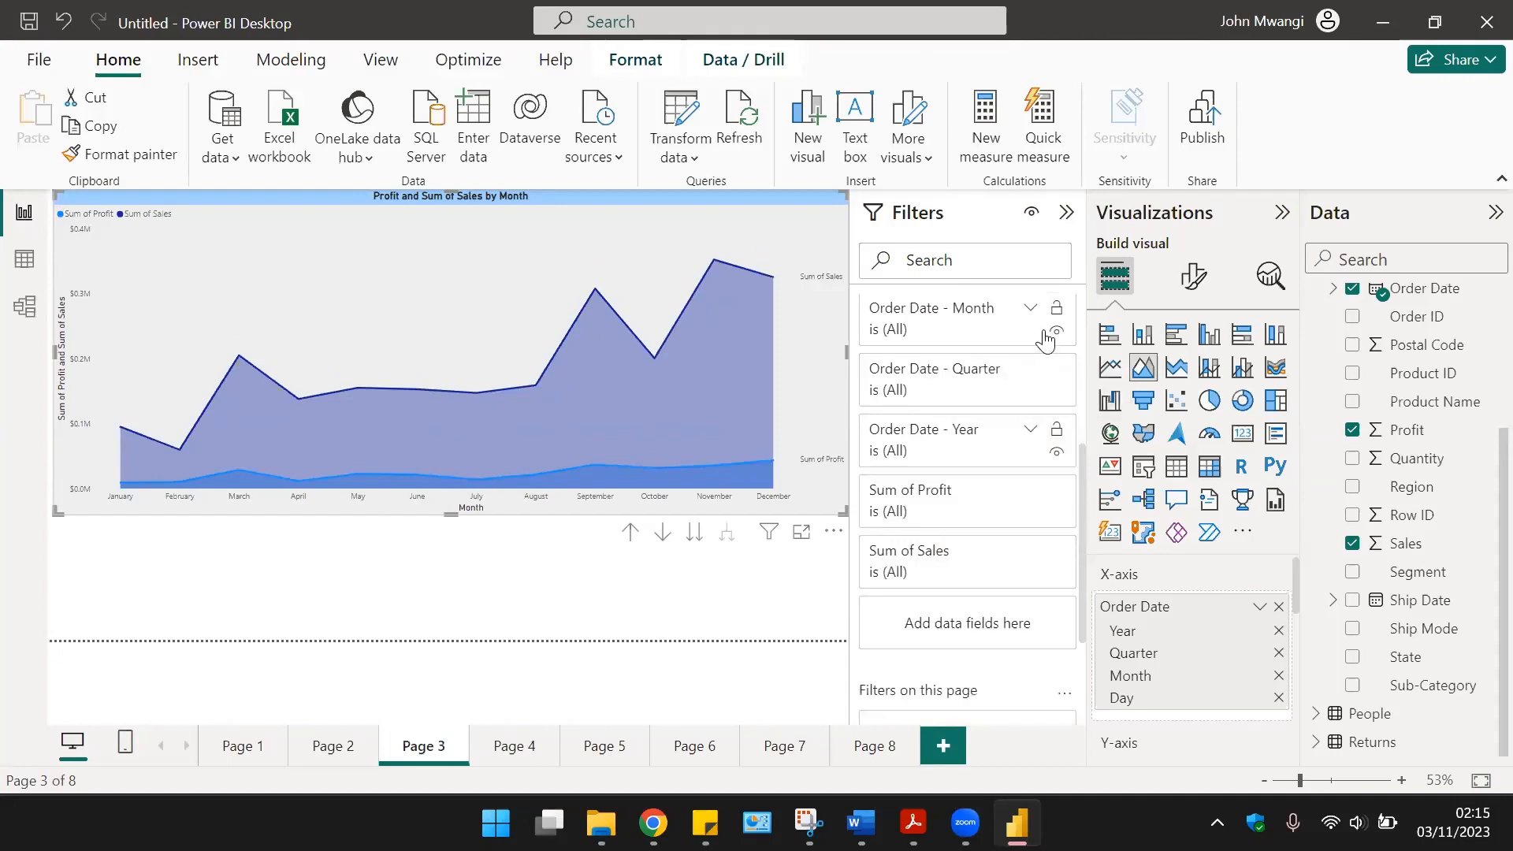
Step: Filter Order Date - Month to January, February, March and April, and select all months again
click(1029, 310)
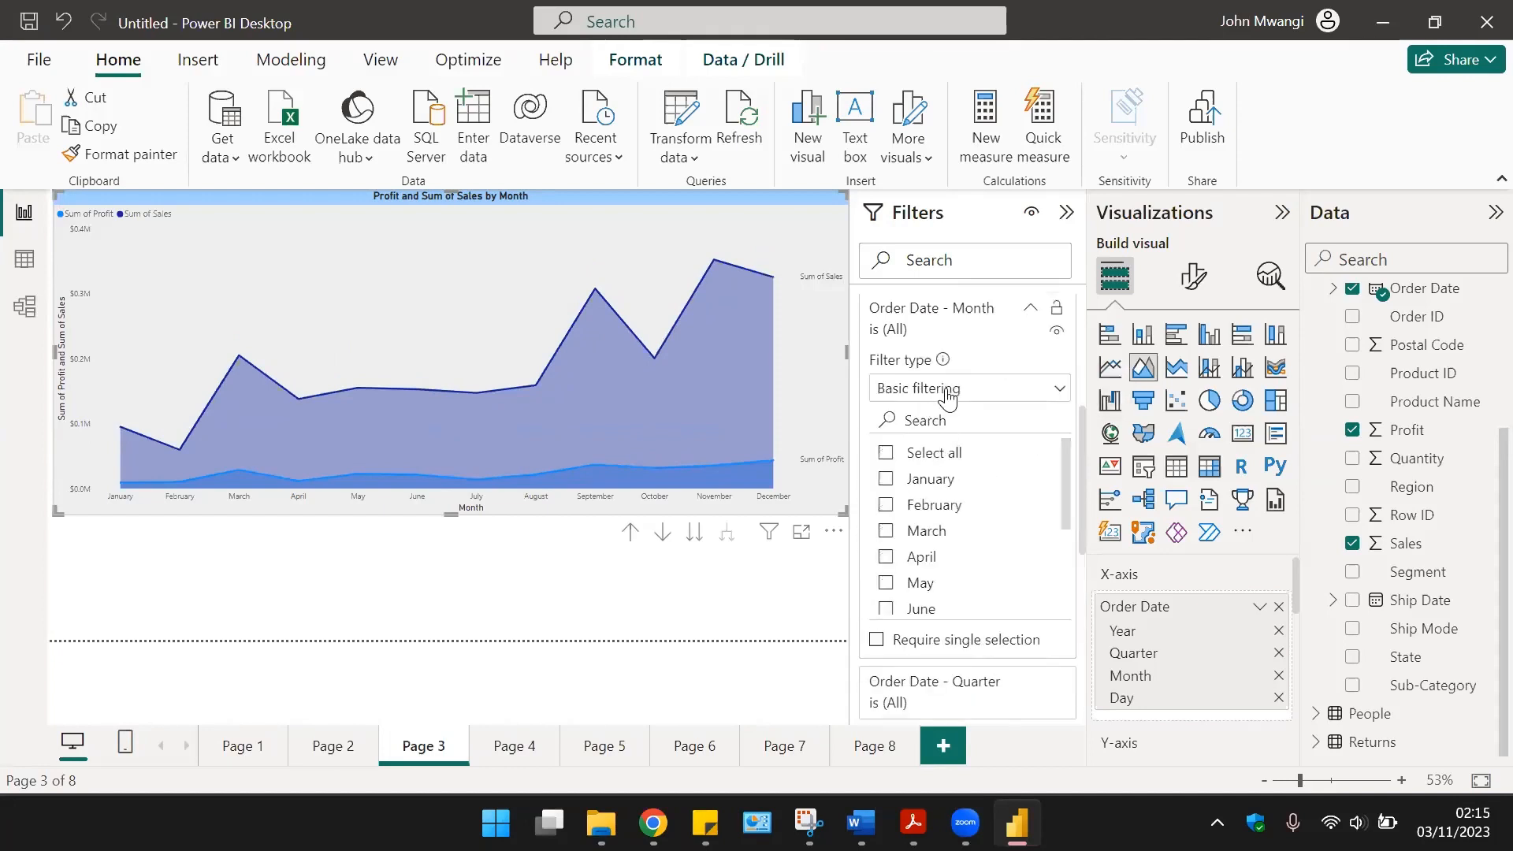
click(887, 554)
click(887, 530)
click(885, 504)
click(886, 478)
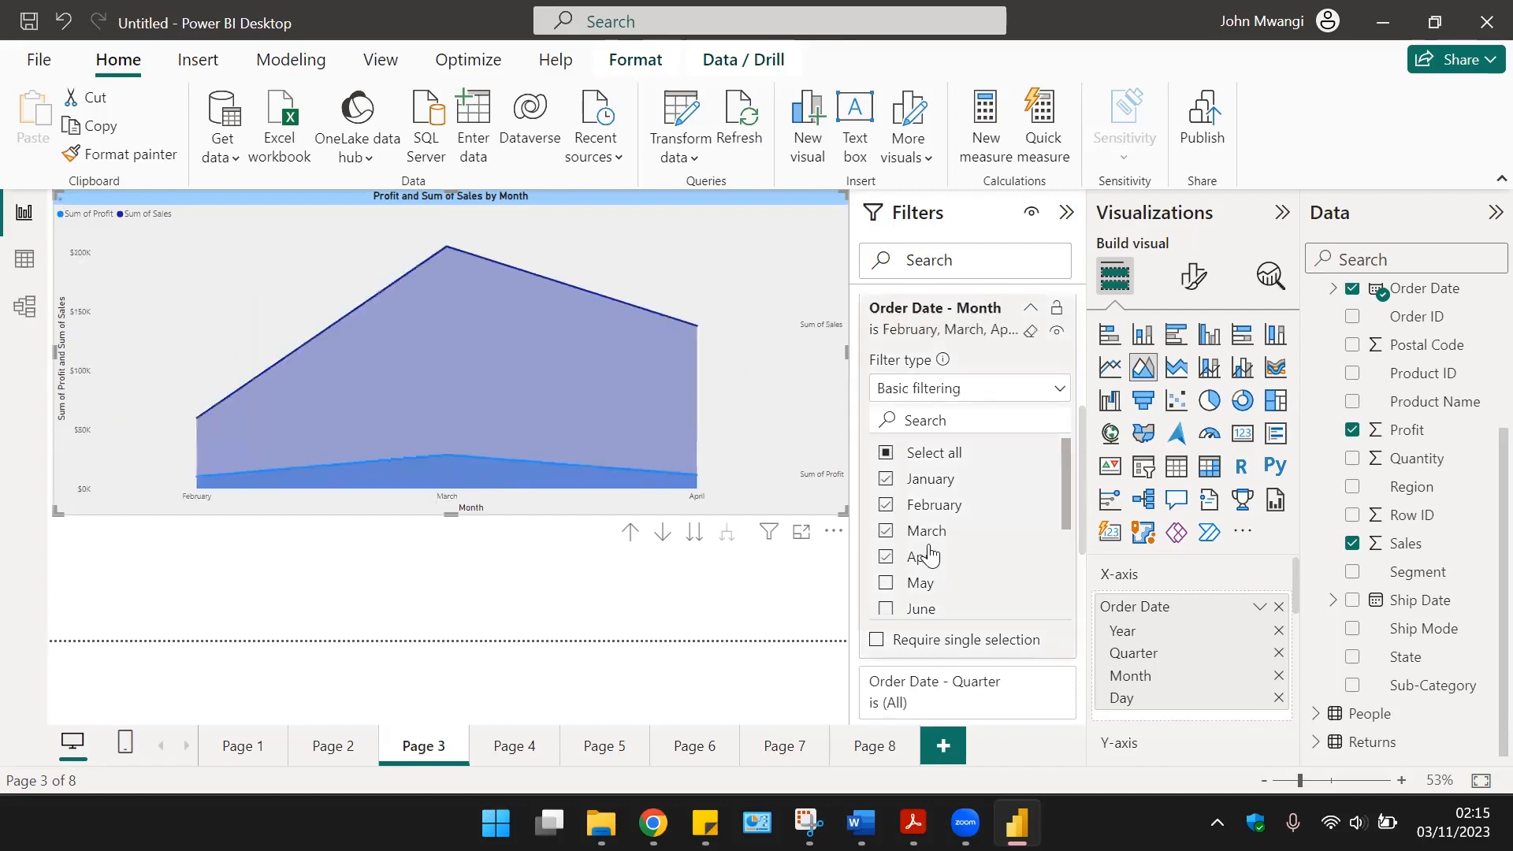
click(912, 456)
Step: Look through Pages 5 and 6, return to Page 8, and collapse the Filters pane
click(604, 746)
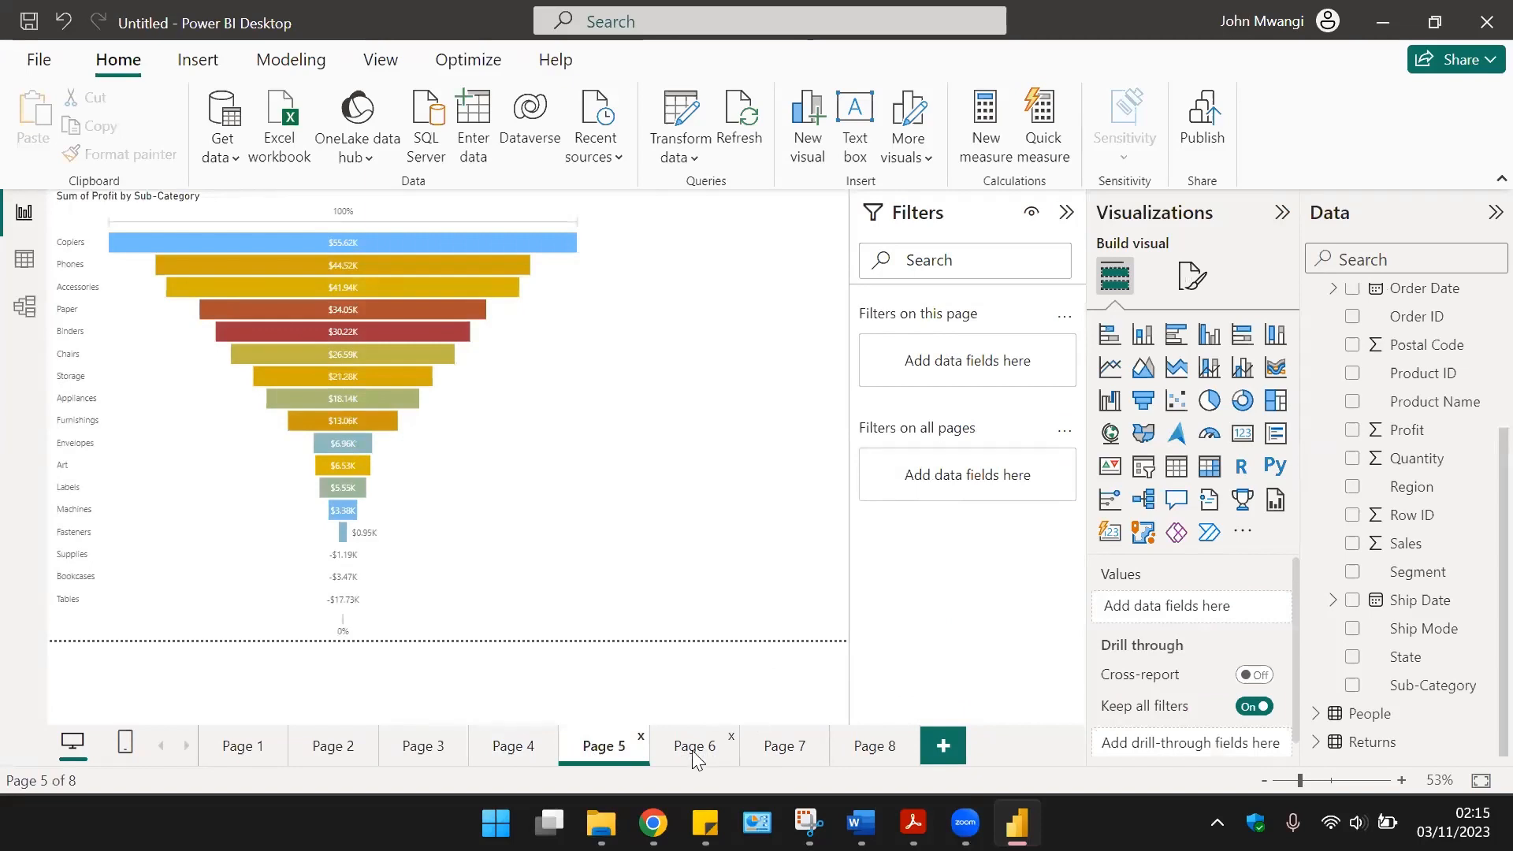
click(693, 749)
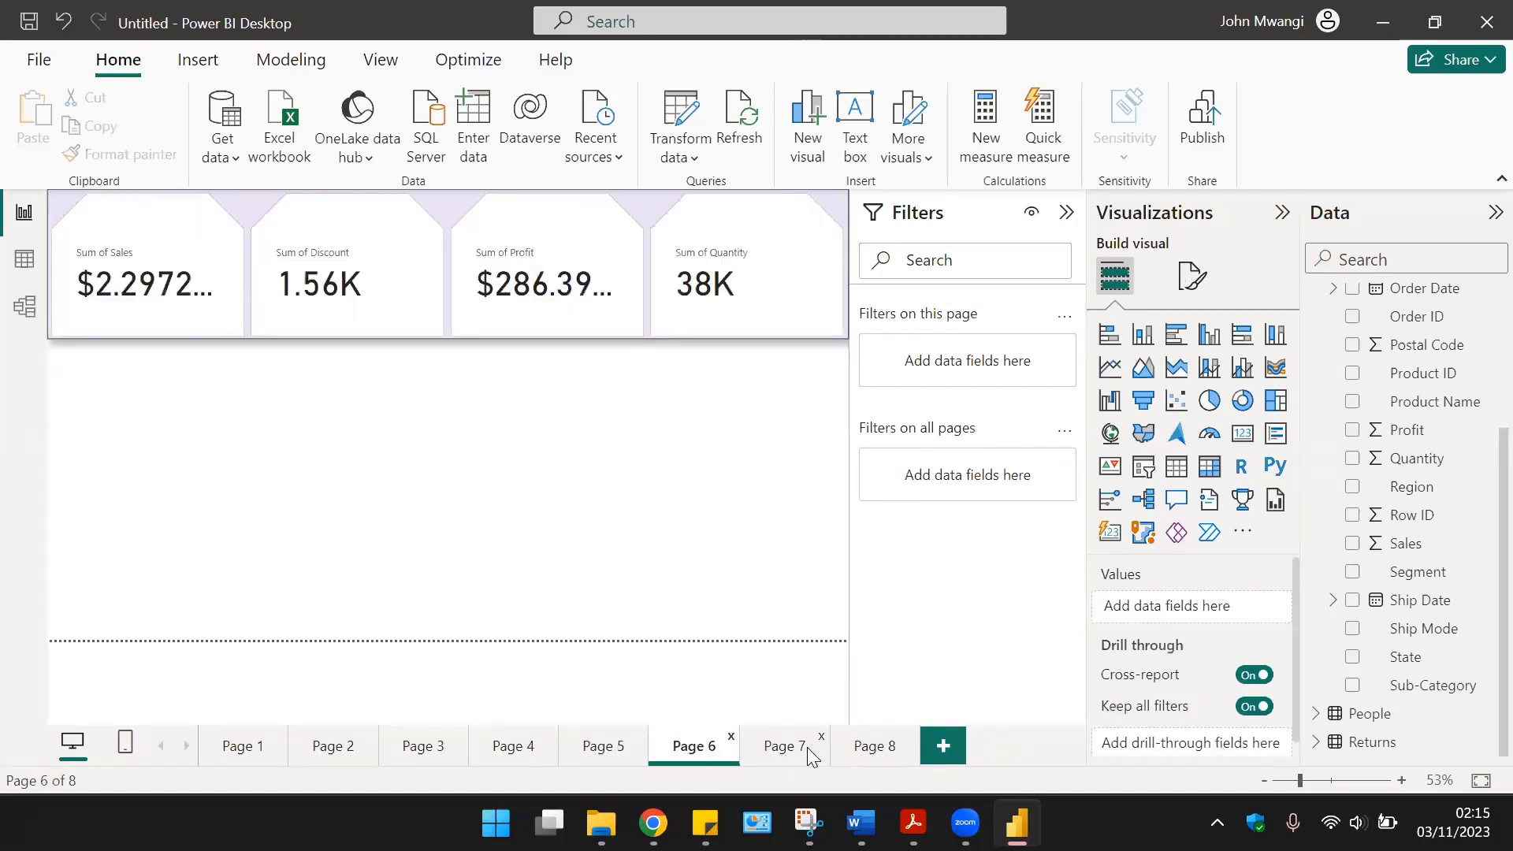
click(867, 747)
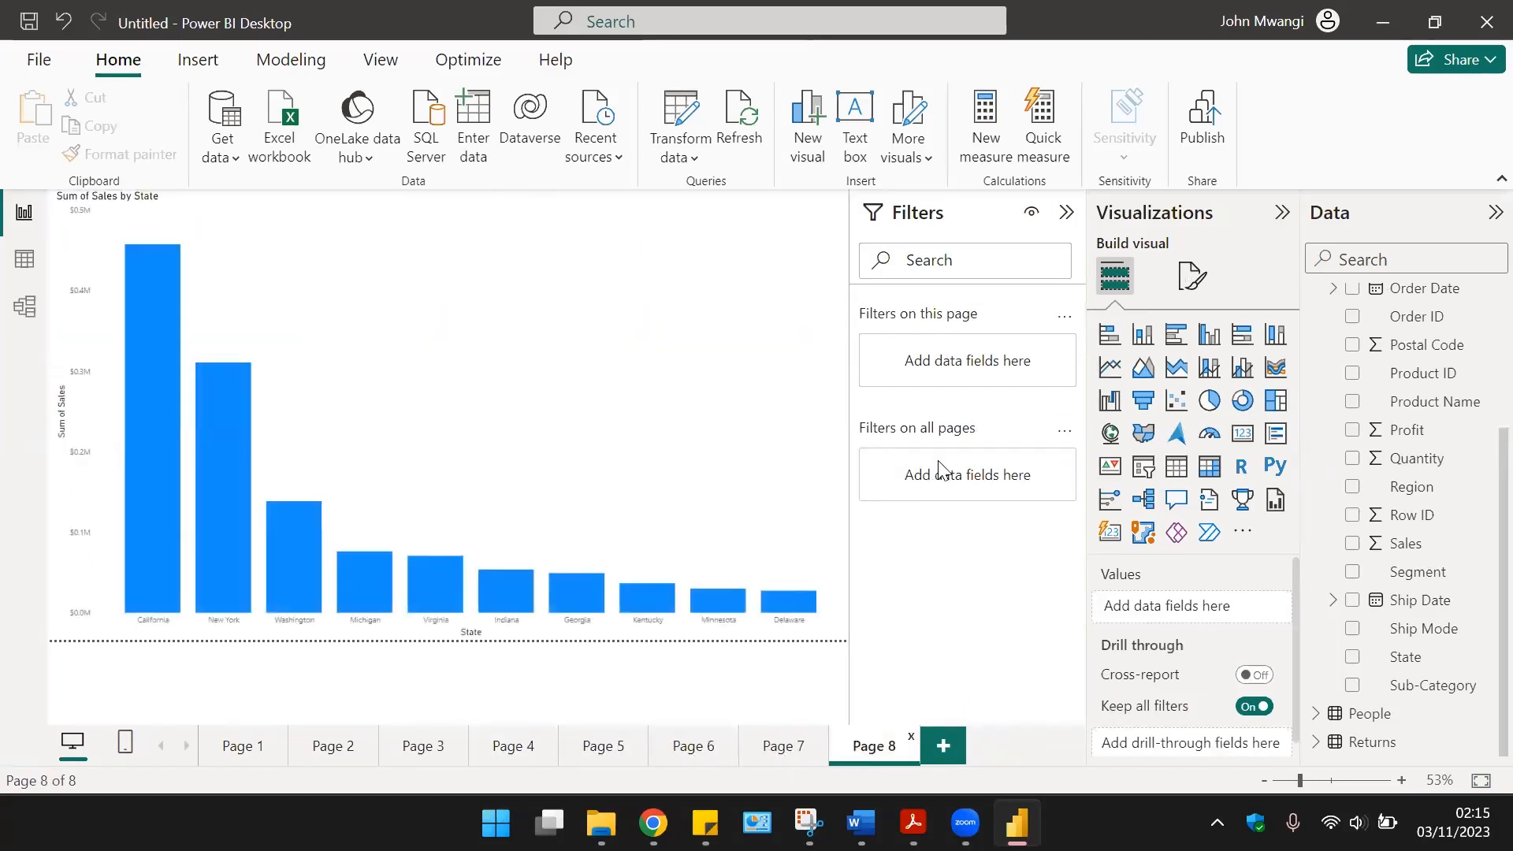
click(1068, 214)
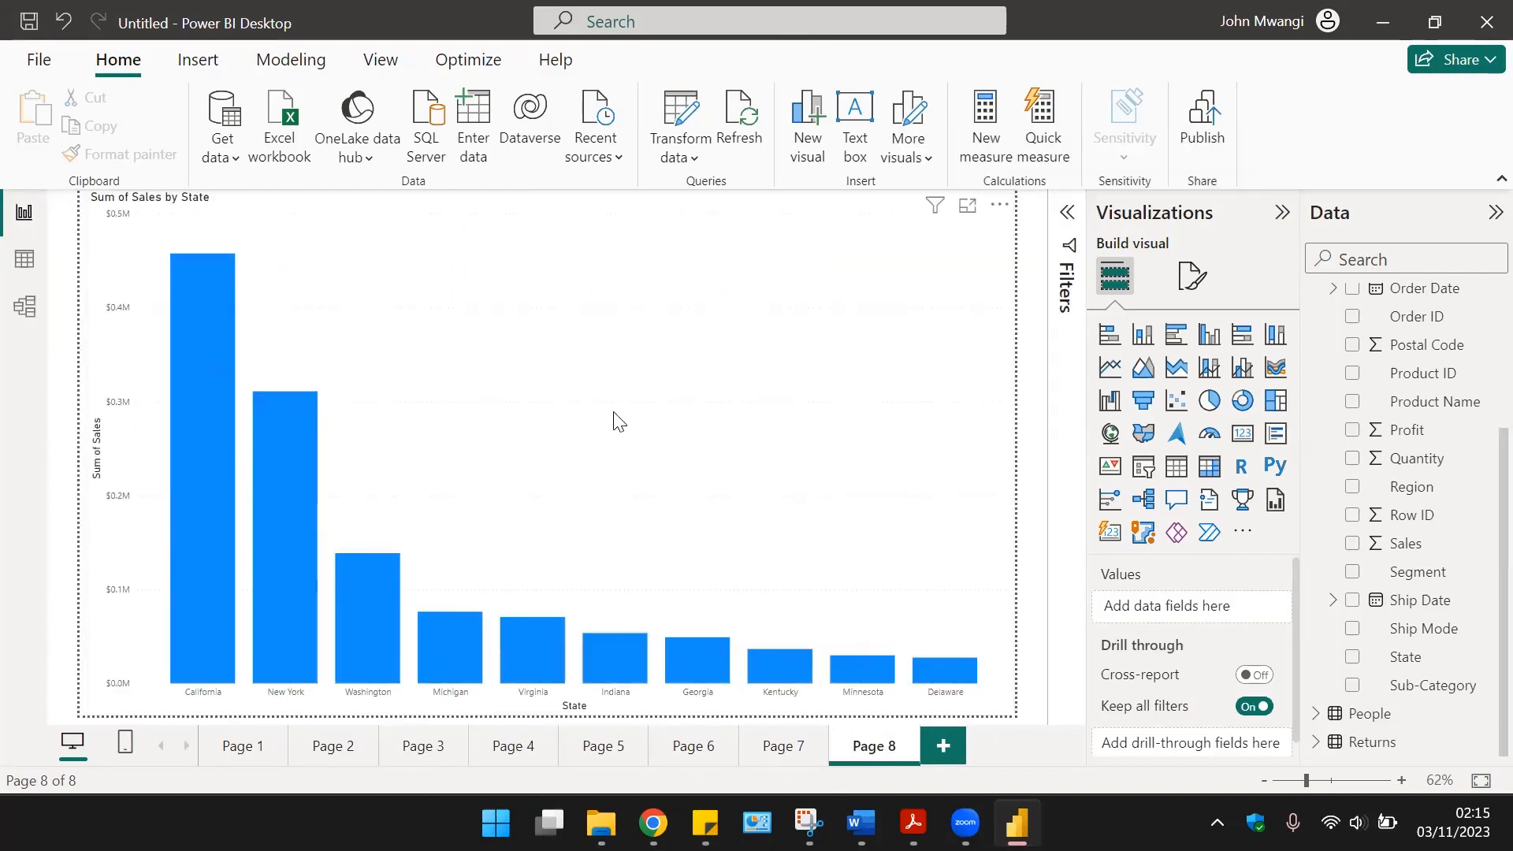